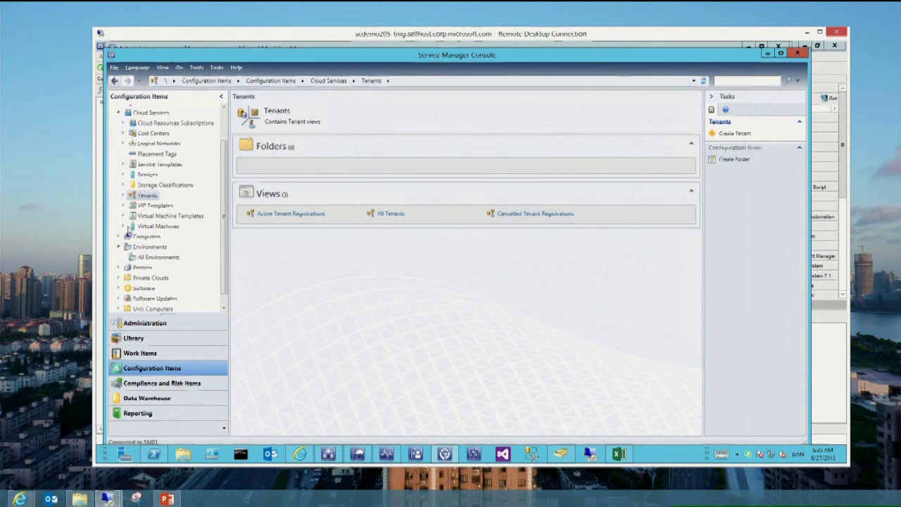
- Expand Tenants, Service Templates and Virtual Machines, then list all 117 virtual machines
click(123, 195)
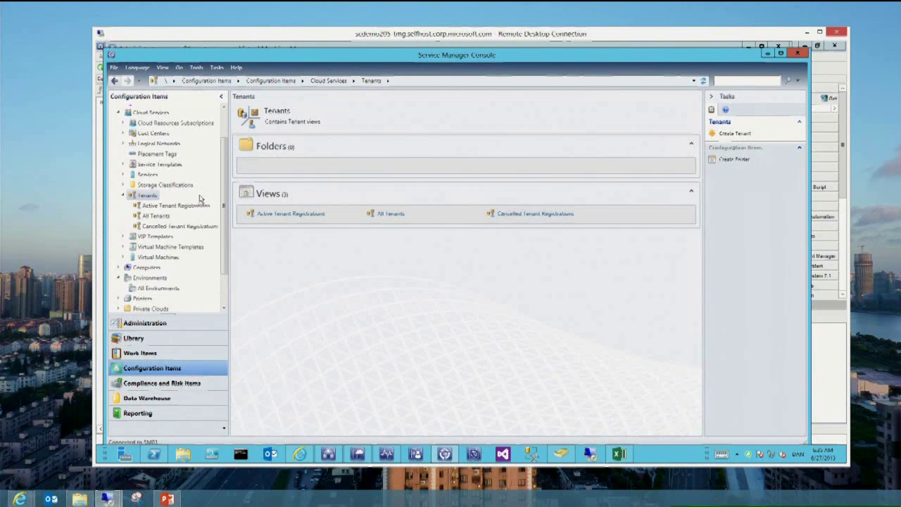
click(123, 164)
click(162, 176)
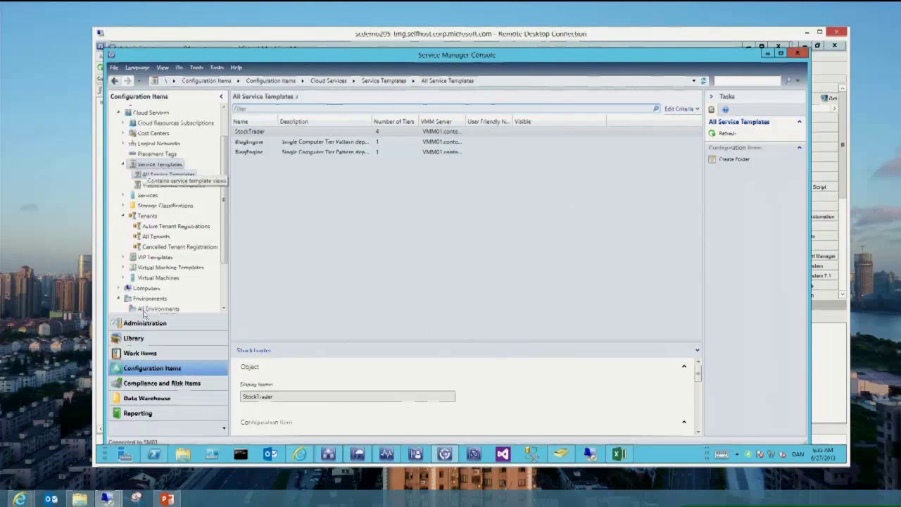
click(124, 279)
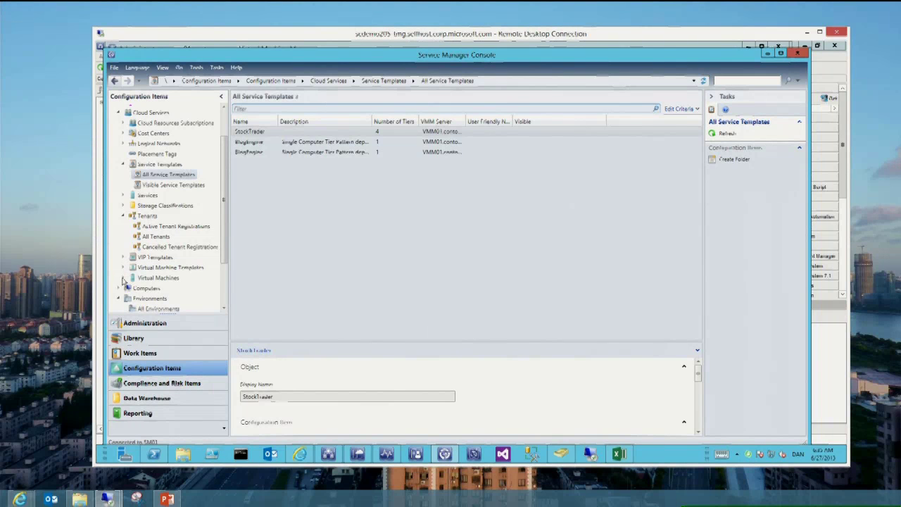
click(167, 298)
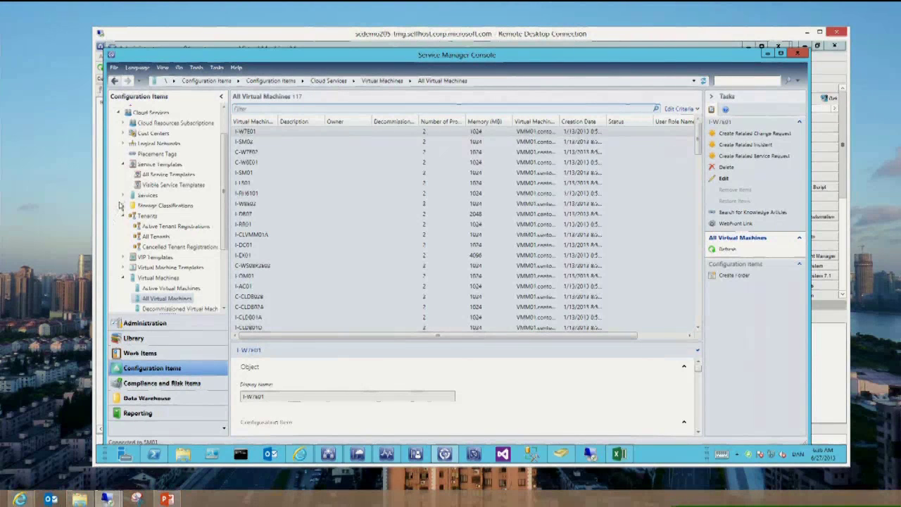
- Expand Services and list all Cloud Resources Subscriptions
click(124, 197)
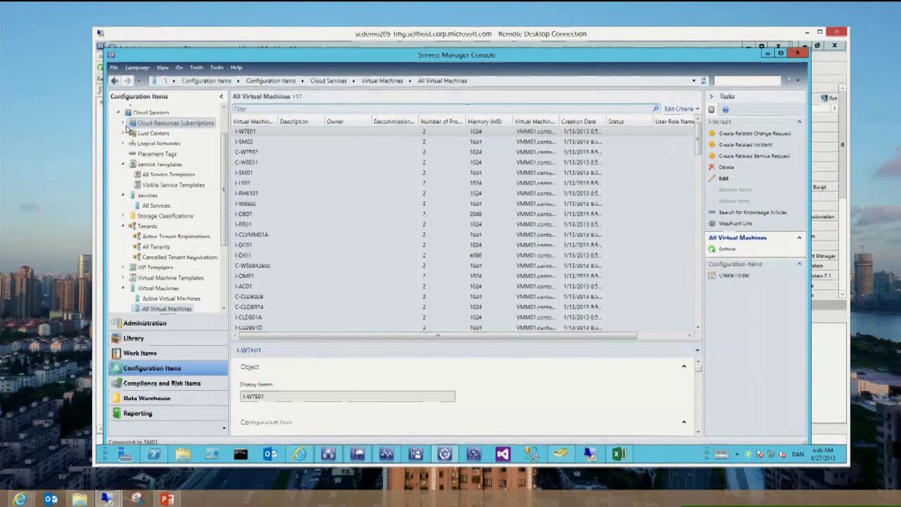
click(129, 123)
click(124, 123)
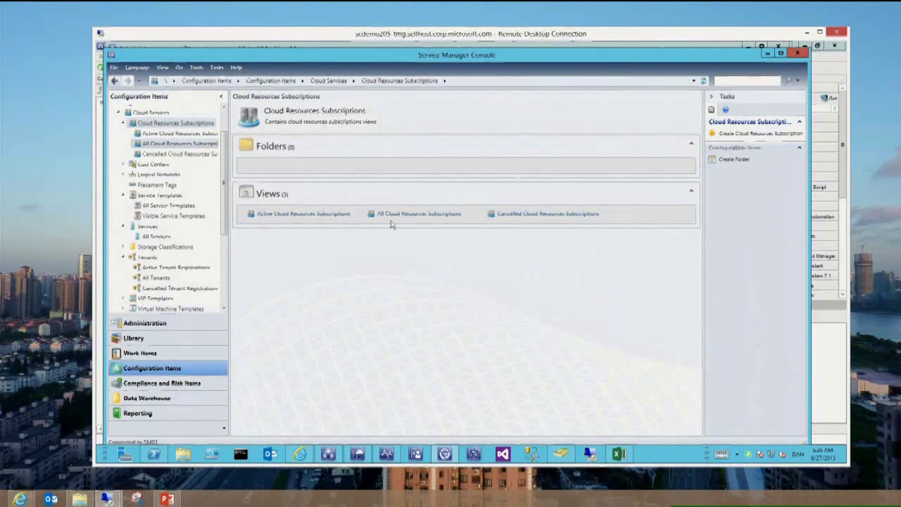
click(391, 219)
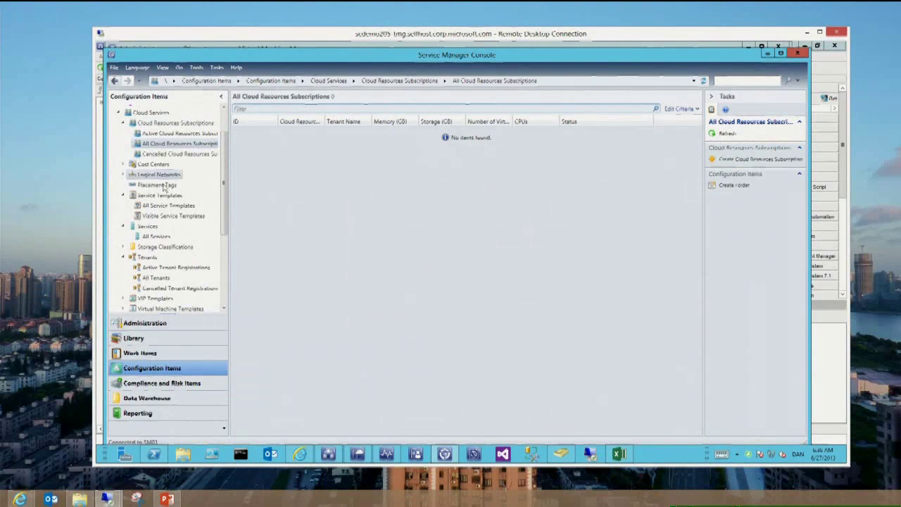
- Show the All Cost Centers view with its five cost centers
click(124, 164)
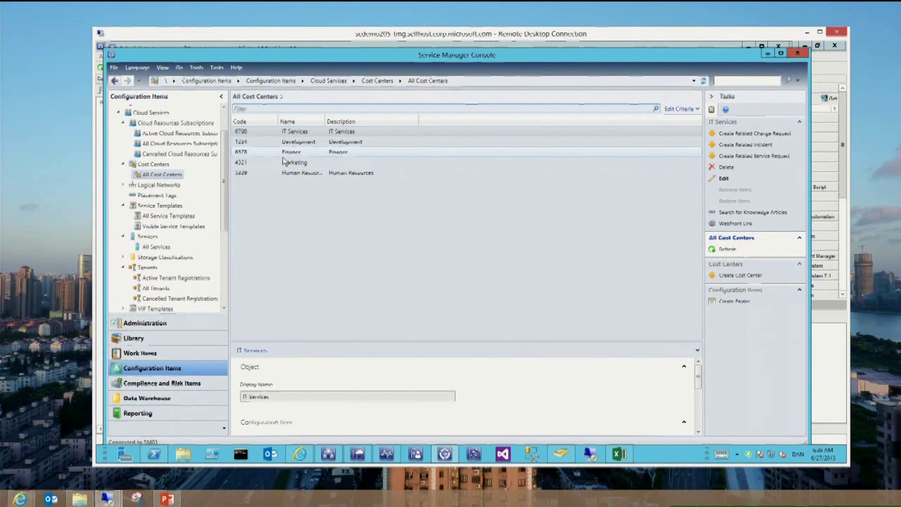
click(224, 244)
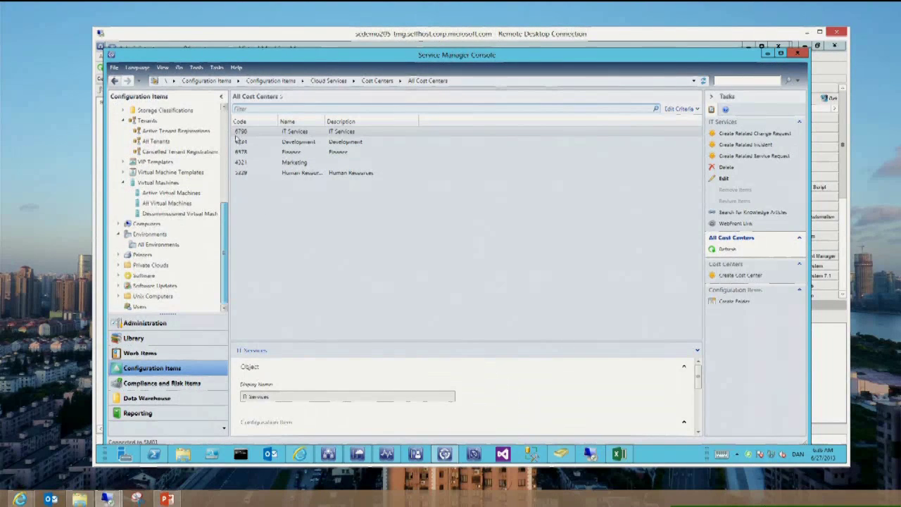
scroll(220, 131, up, 6)
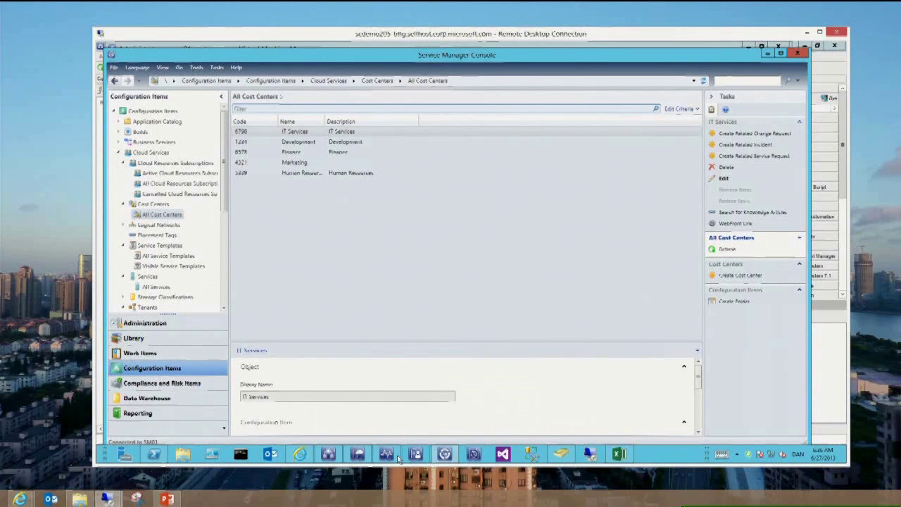
click(358, 454)
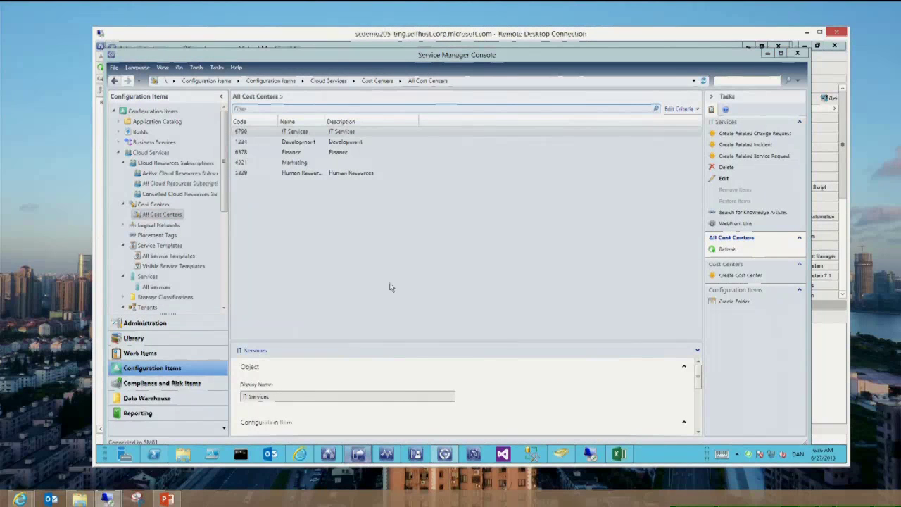
- Zoom the Contoso Portal page in Internet Explorer to 125%
key(alt+Tab)
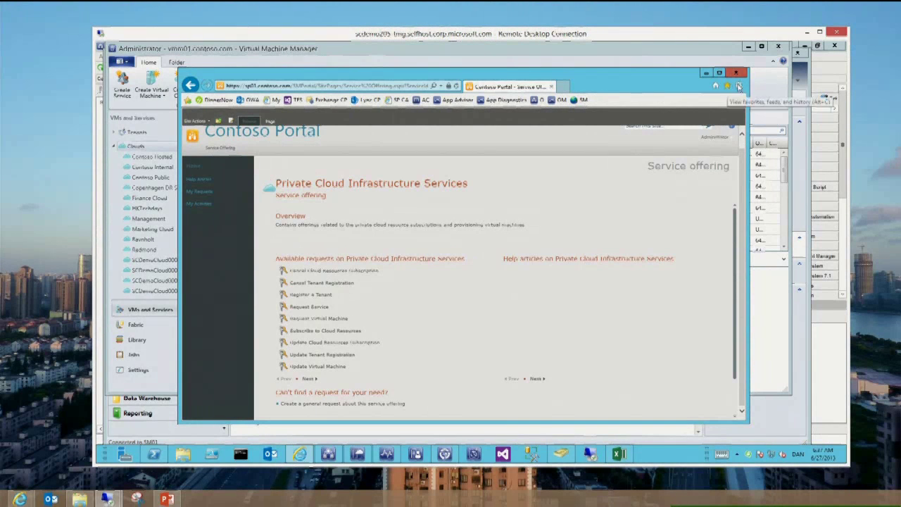
click(738, 86)
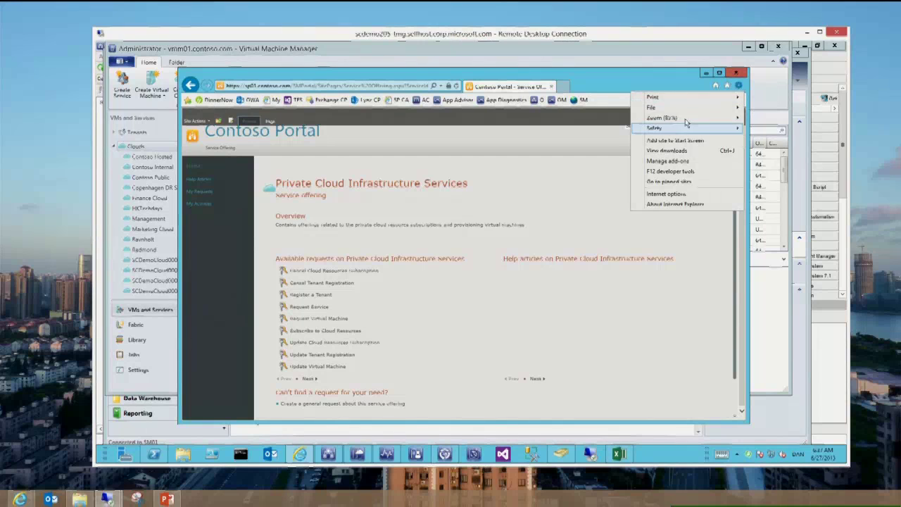
mouse_move(687, 121)
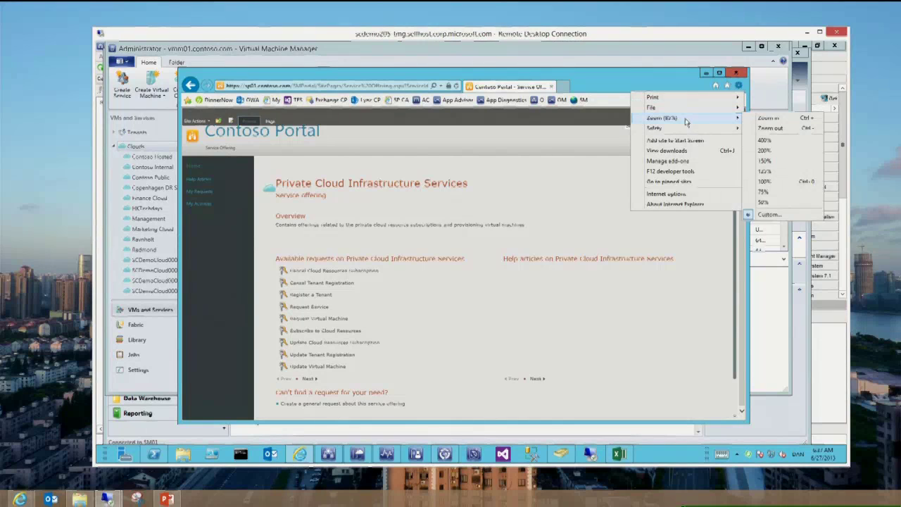
click(762, 172)
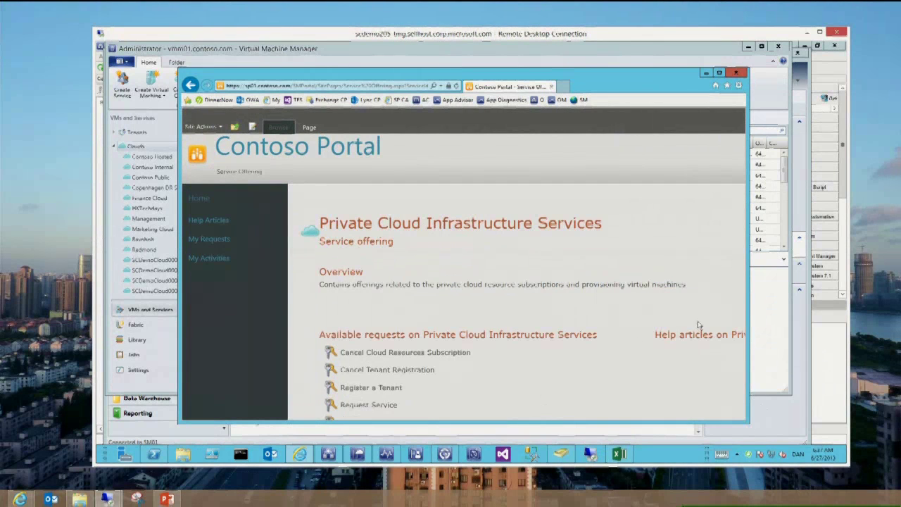
scroll(410, 368, down, 3)
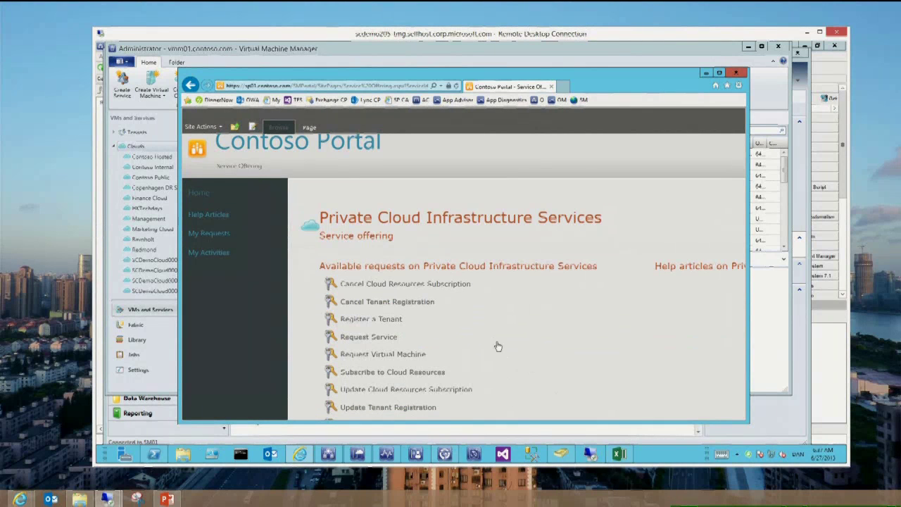
- Open the Register a Tenant request form from the requests list
click(370, 320)
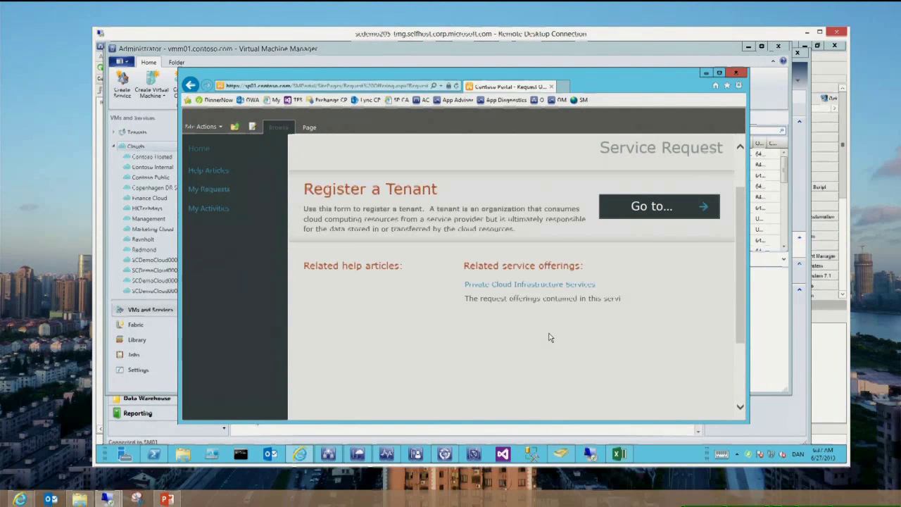
click(633, 215)
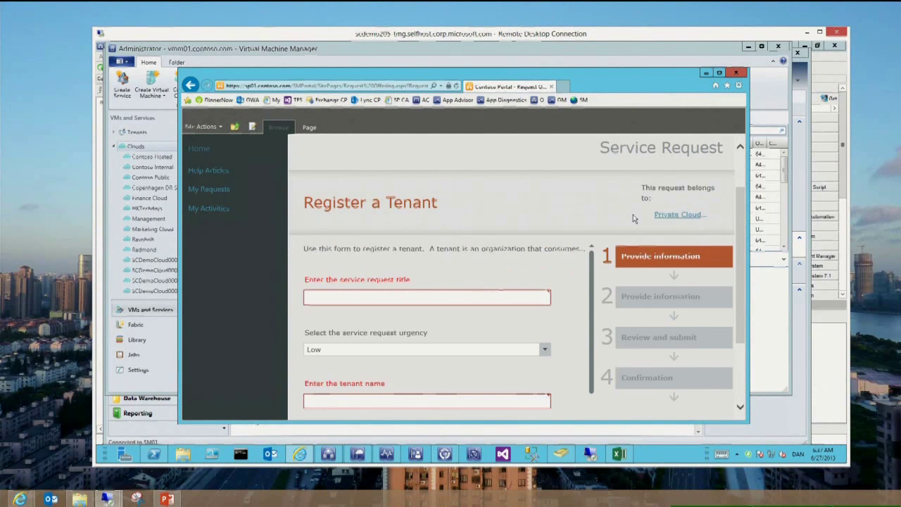
- Enter a request title starting 'Dev Re', tenant name Dev and tenant code 5678
click(413, 298)
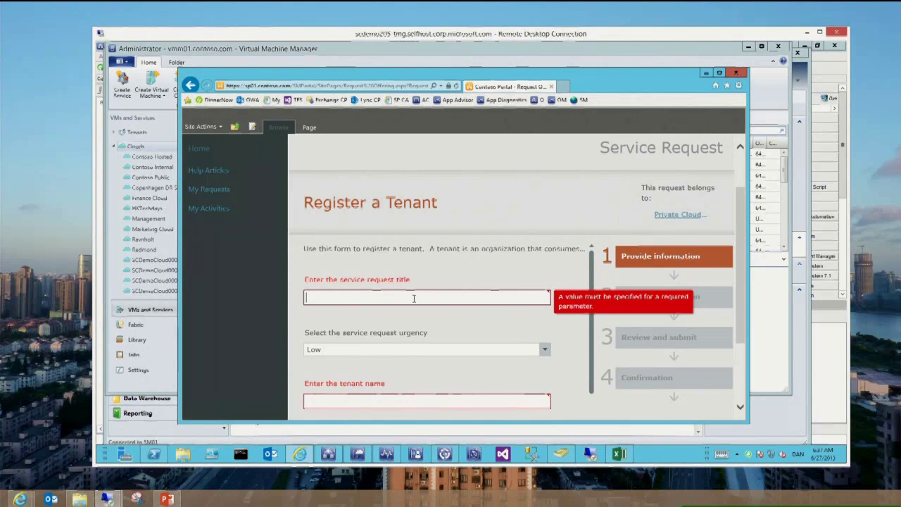
text(Dev)
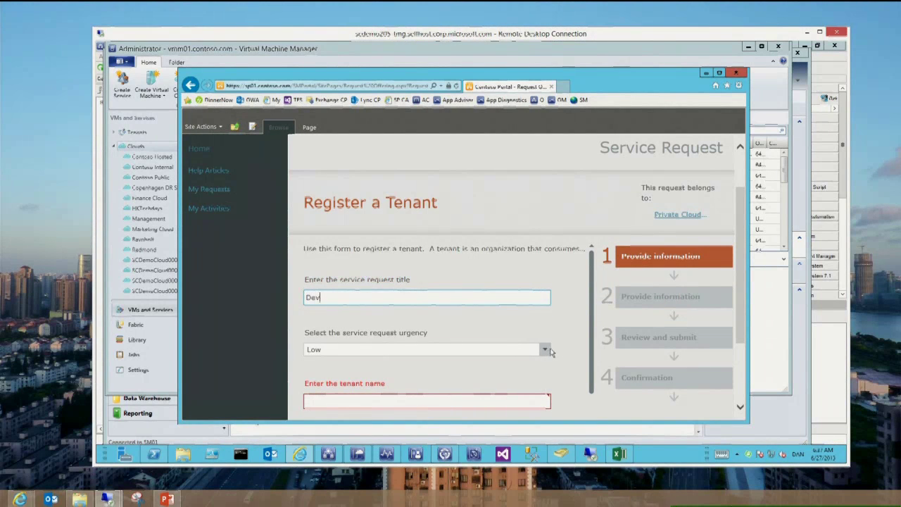
text( Request)
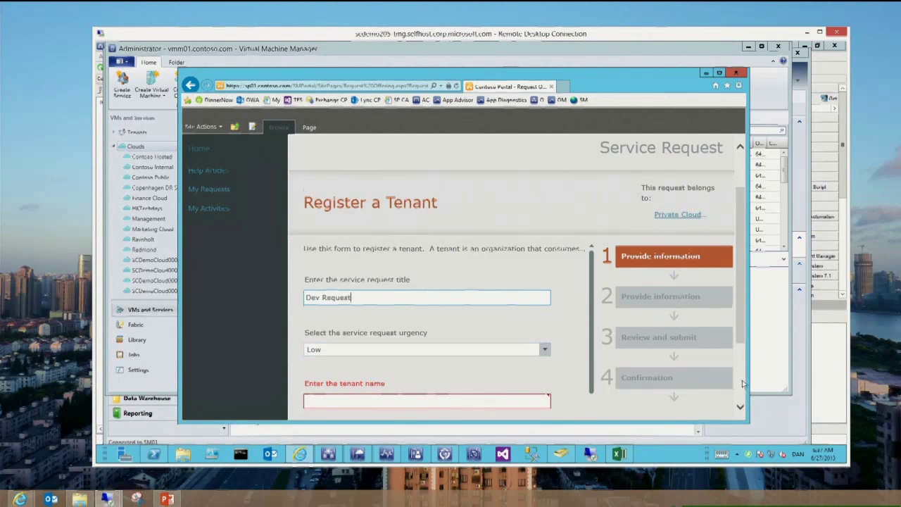
scroll(743, 384, down, 3)
click(397, 297)
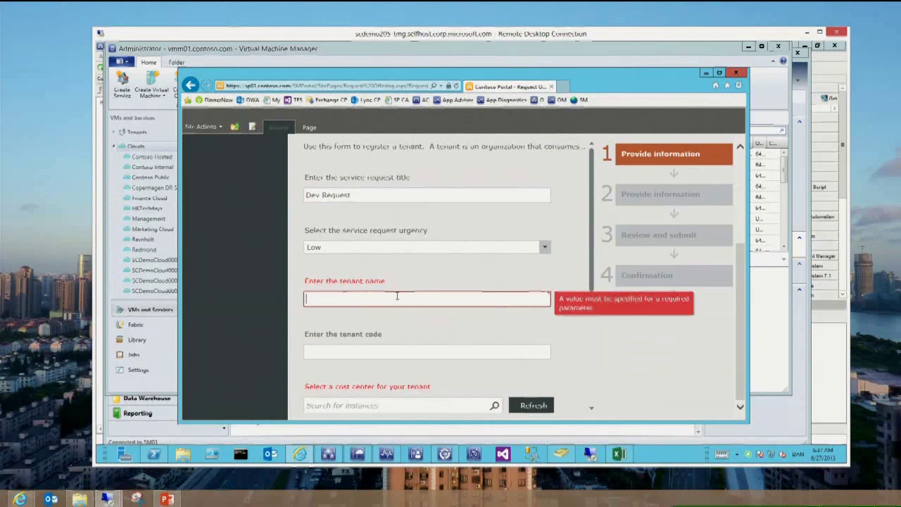
text(Dev)
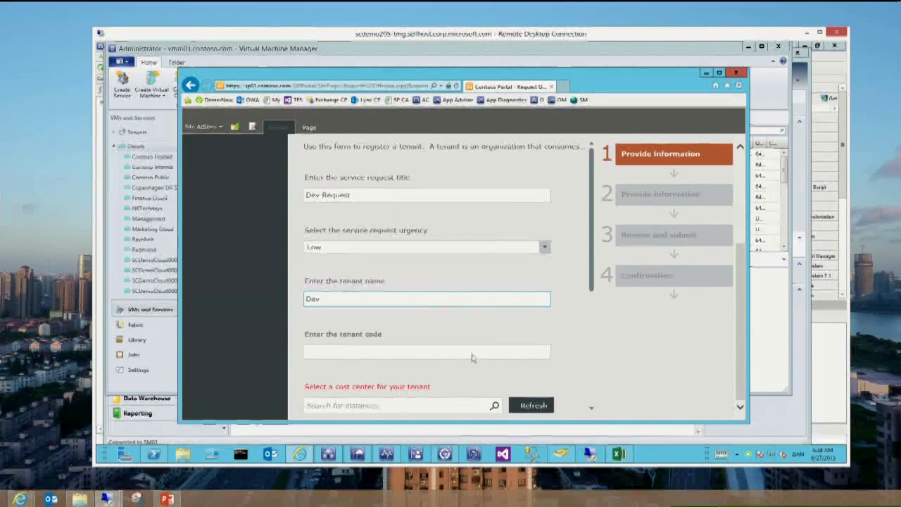
click(450, 350)
text(5678)
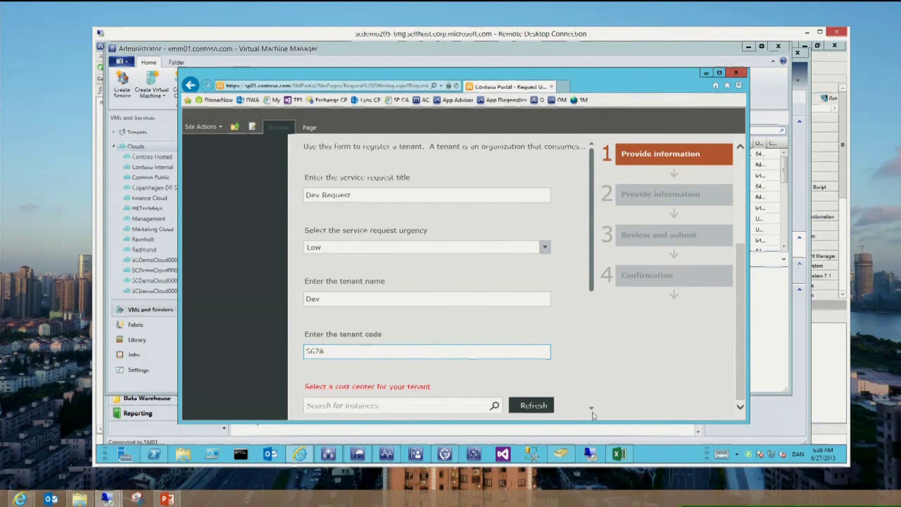
- Select the Development cost center and advance to the contact-details step
scroll(595, 414, down, 2)
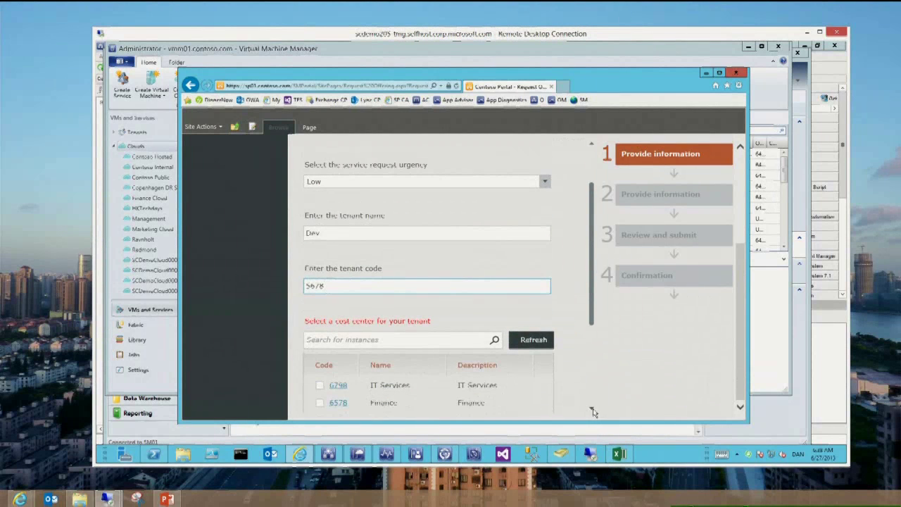
scroll(593, 412, down, 2)
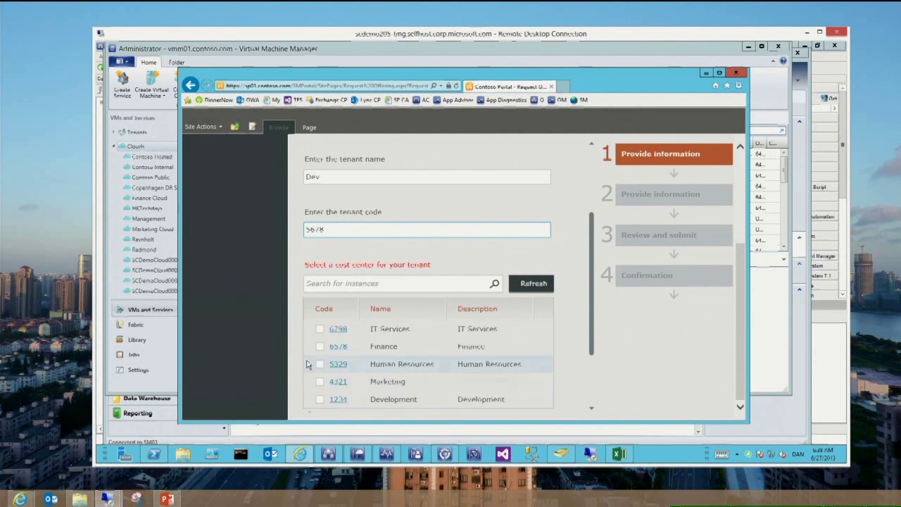
click(319, 400)
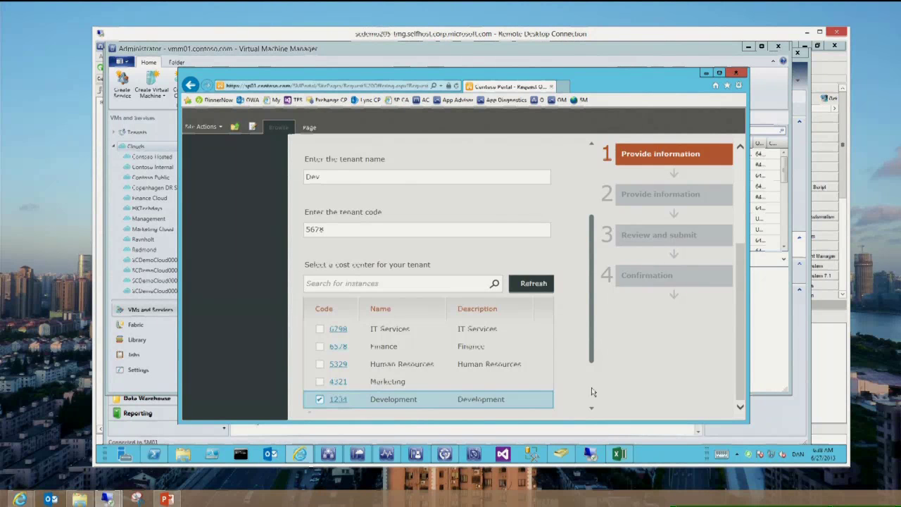
scroll(592, 392, down, 1)
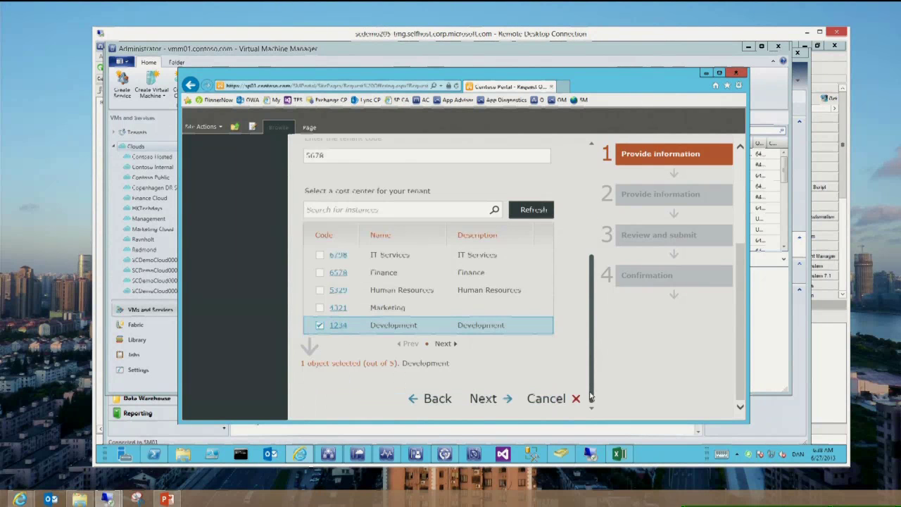
click(493, 399)
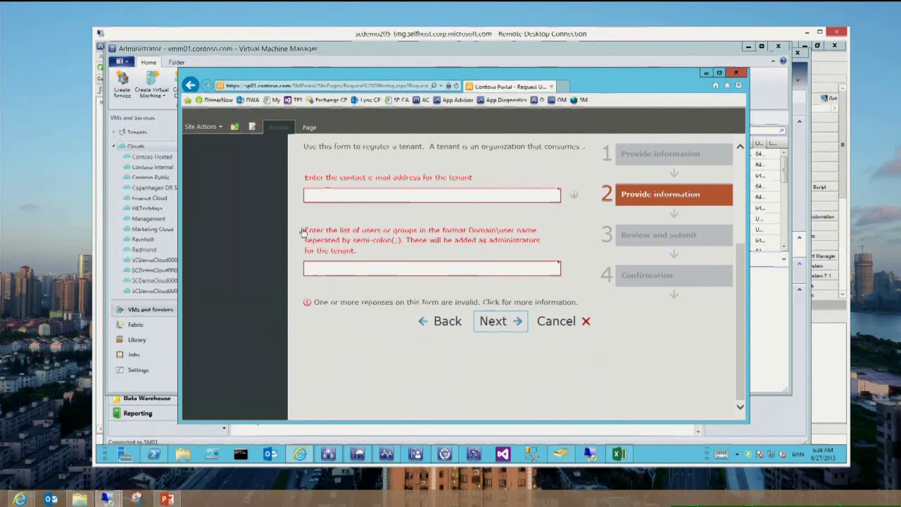
- Enter the contact e-mail and domain administrator account, then submit the tenant registration
click(354, 202)
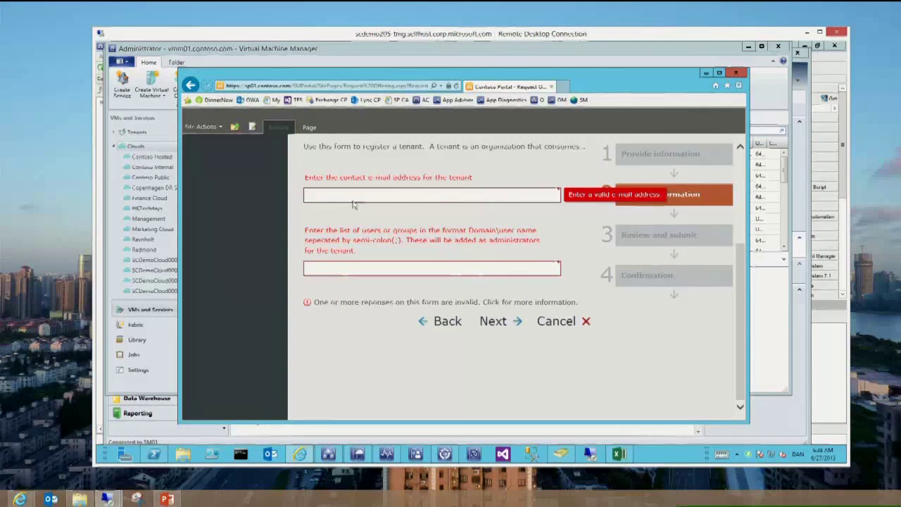
text(a)
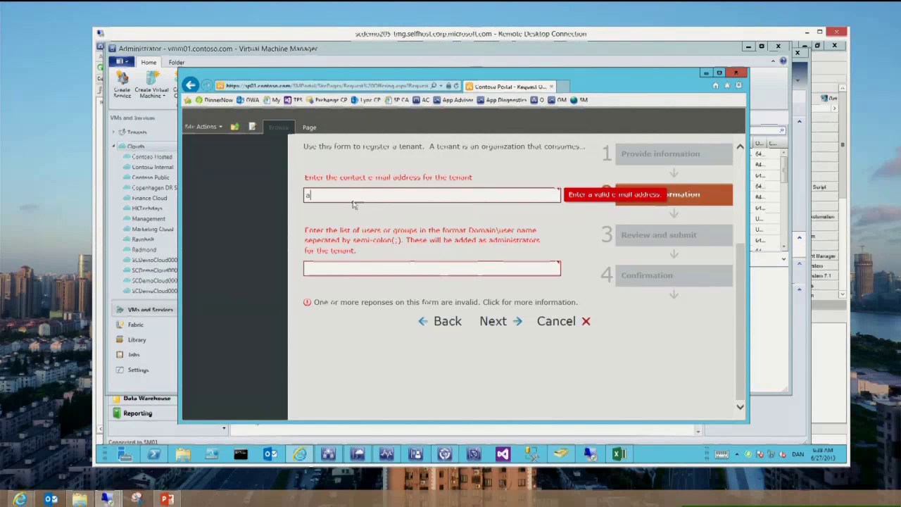
text(dmin)
key(BackSpace)
key(BackSpace)
key(BackSpace)
key(BackSpace)
key(BackSpace)
text(admi)
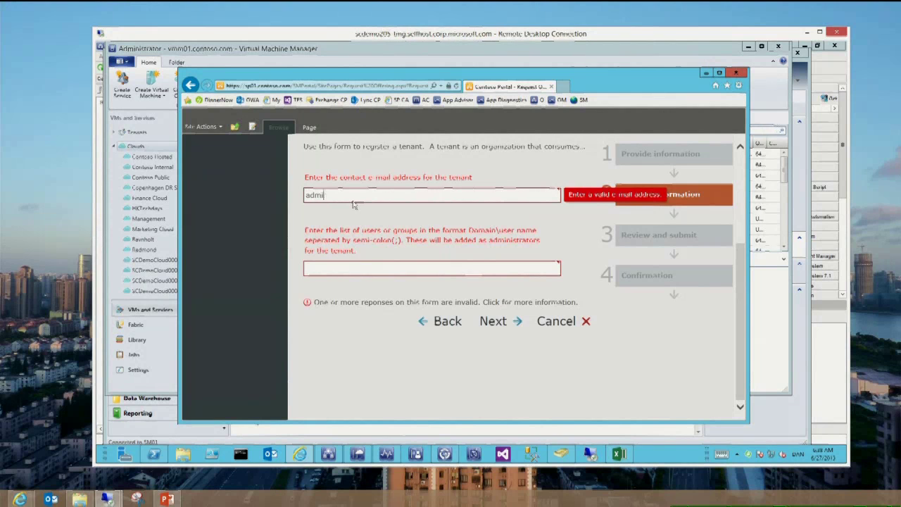
text(nistrator)
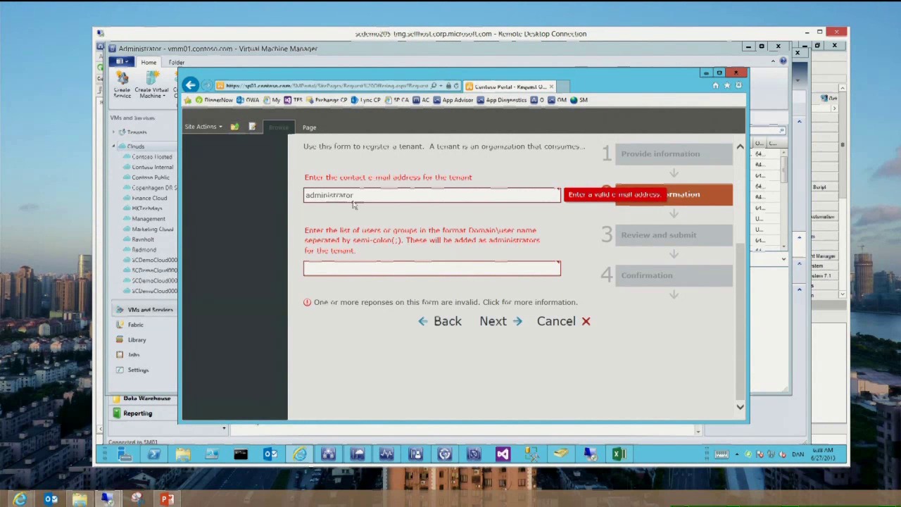
text(@con)
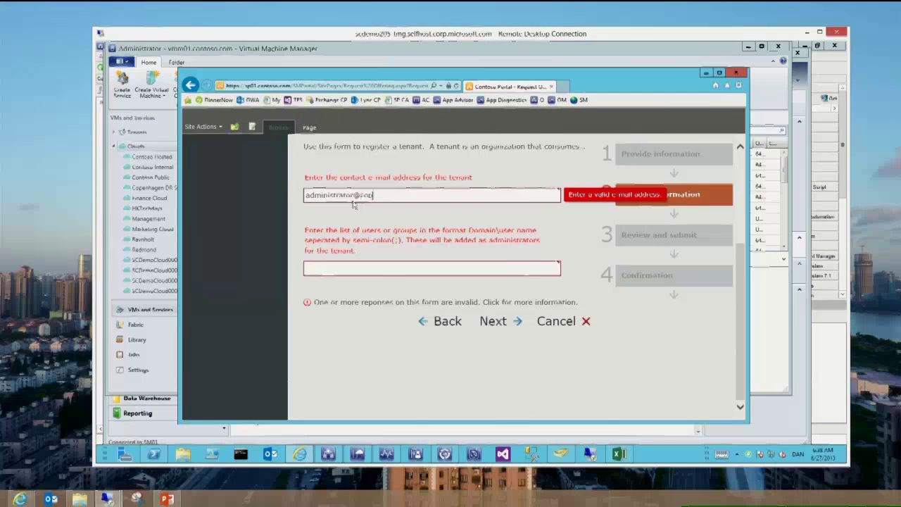
text(toso.com)
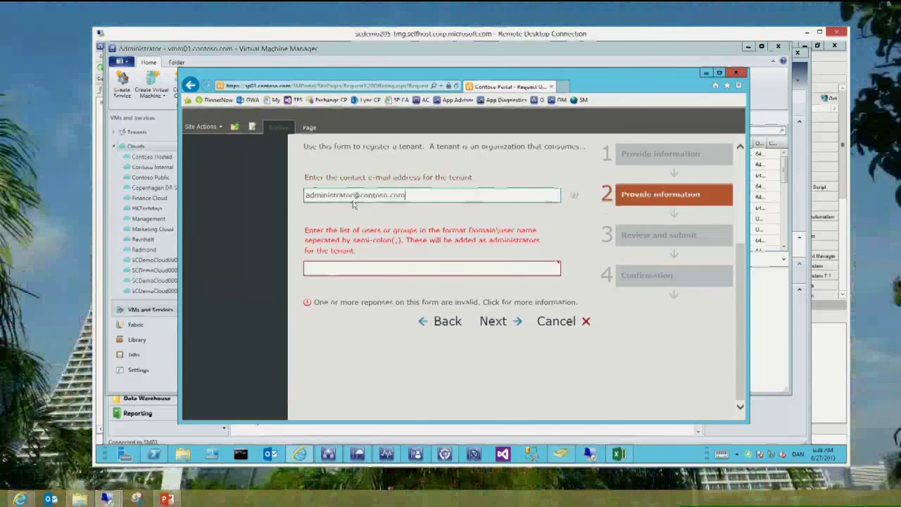
click(374, 267)
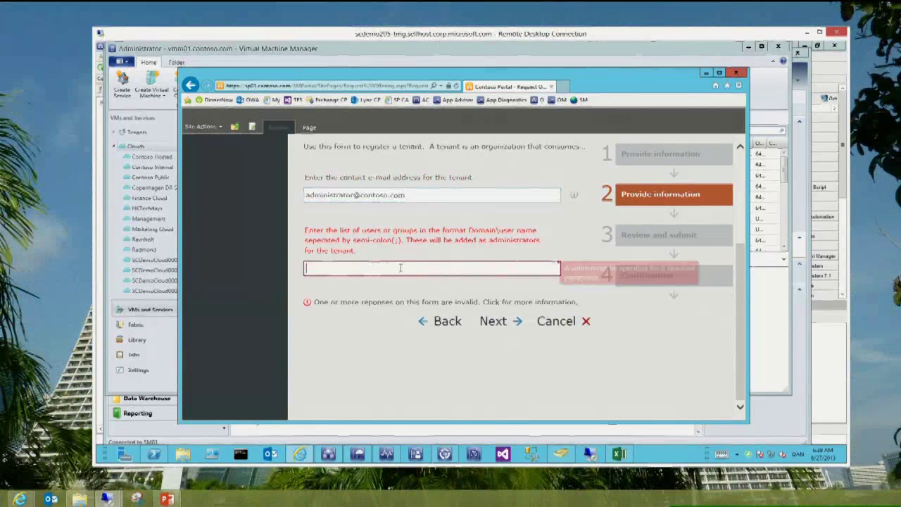
text(co)
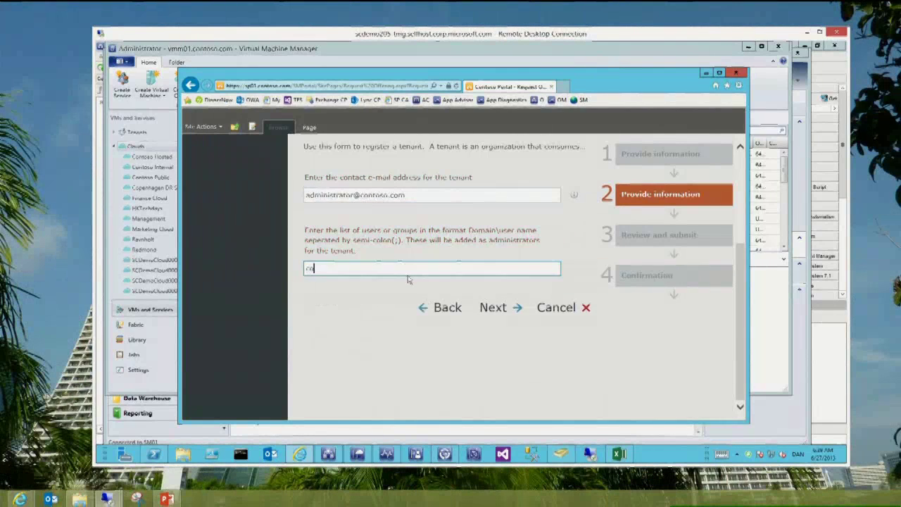
text(ntoso\a)
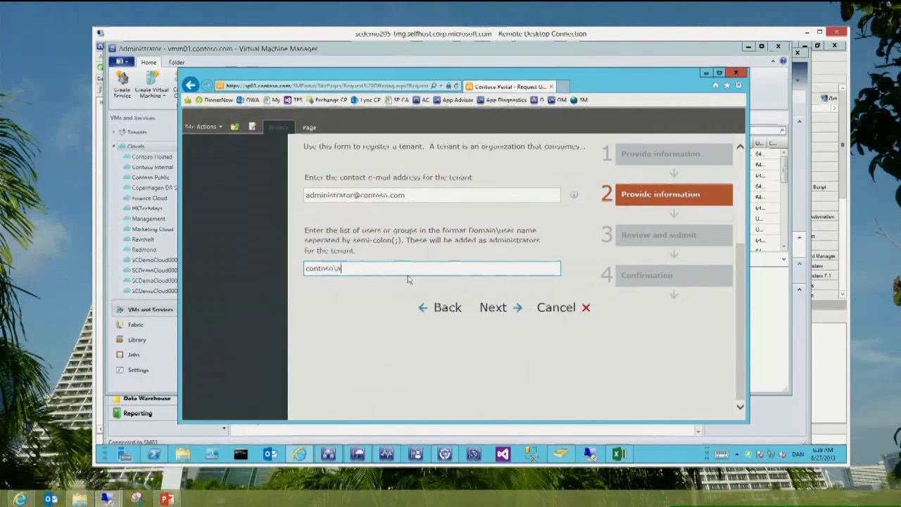
text(dministrator)
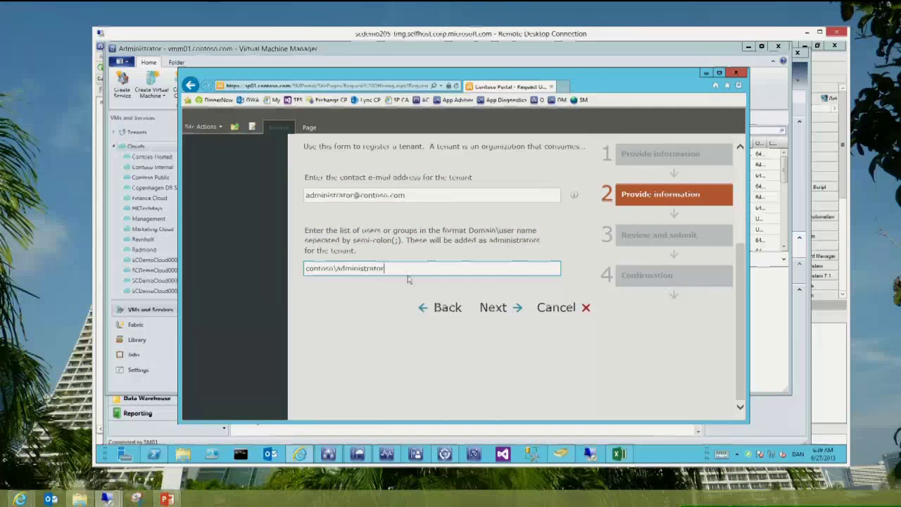
click(494, 308)
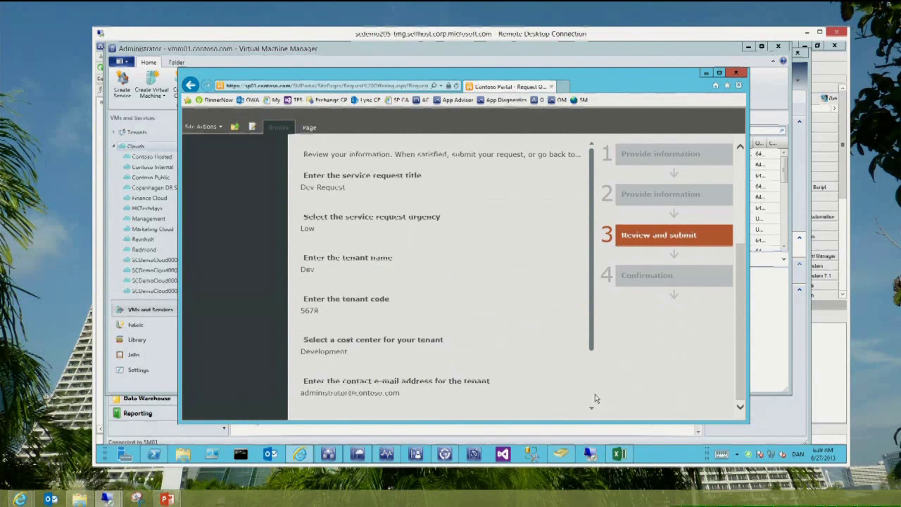
scroll(593, 401, down, 2)
click(476, 399)
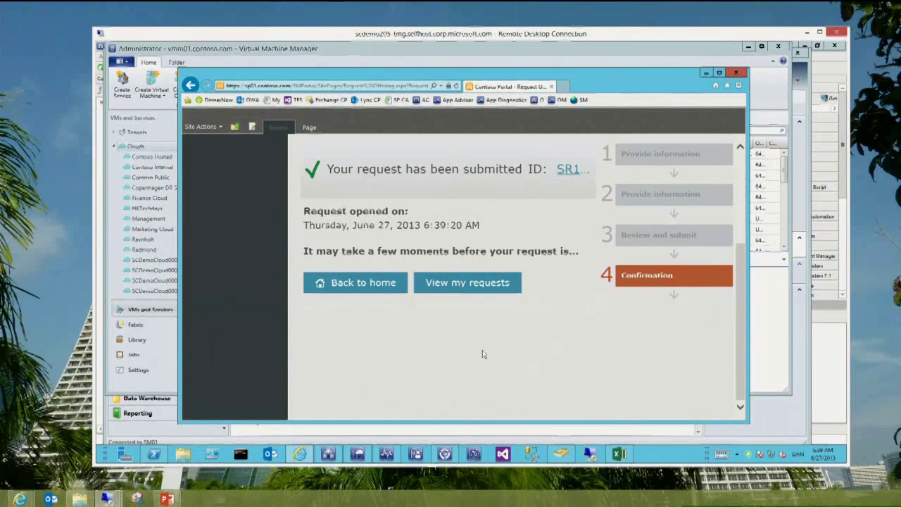
- Name the new cloud 'ert' and include All Hosts as its resources
click(243, 64)
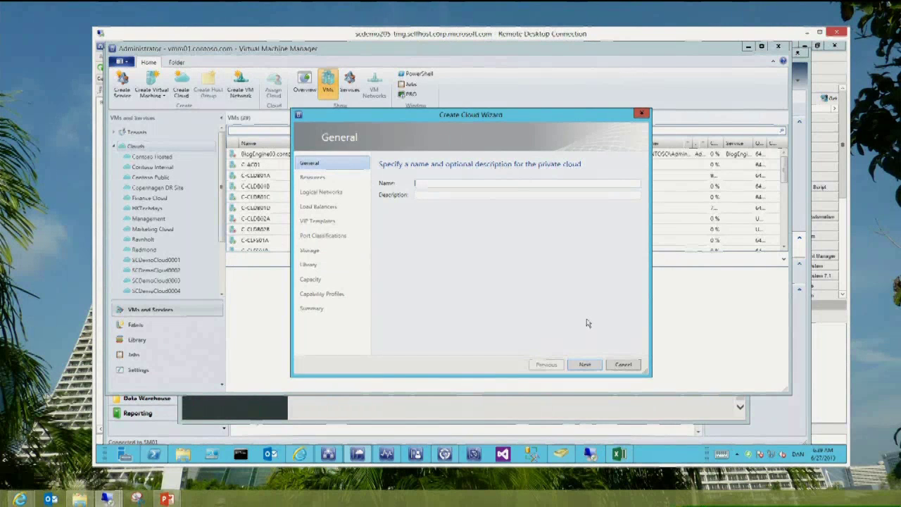
text(ert)
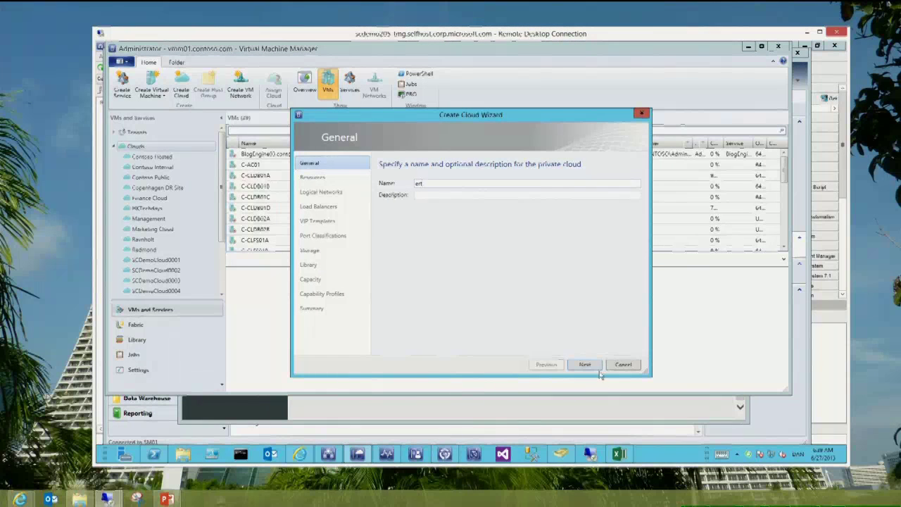
key(Return)
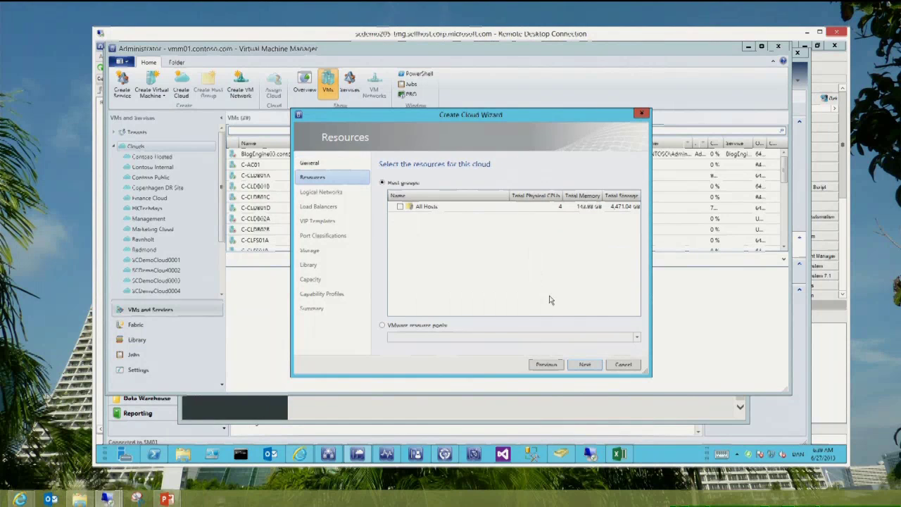
click(399, 207)
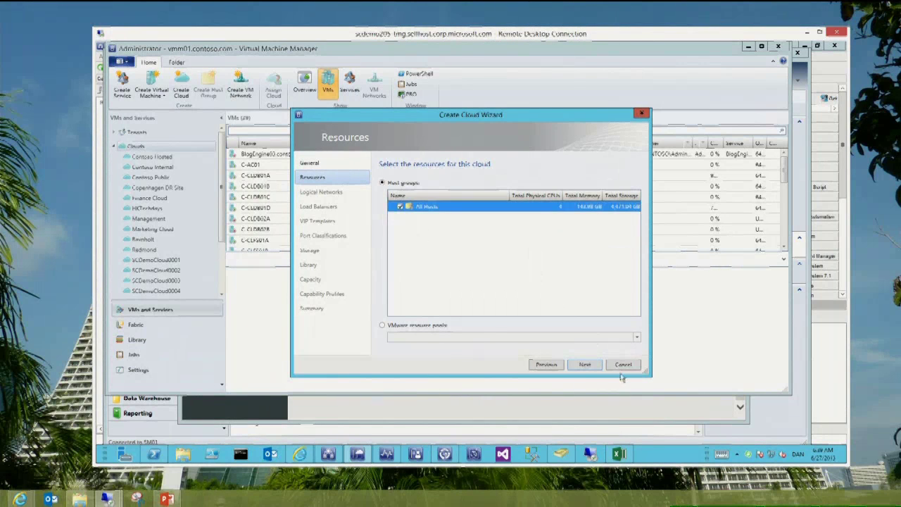
click(590, 366)
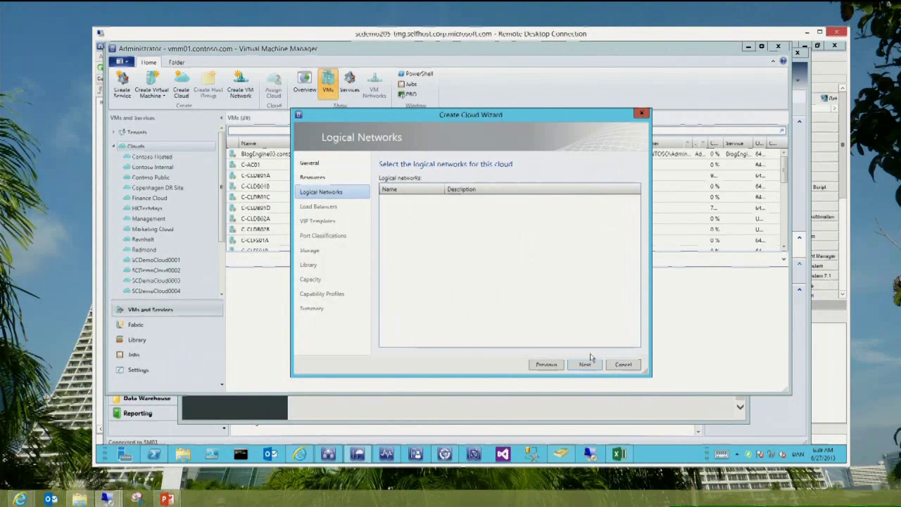
- Page through the remaining wizard steps to Summary and Capacity, then cancel the wizard
click(588, 366)
click(588, 365)
click(588, 365)
click(309, 264)
click(312, 307)
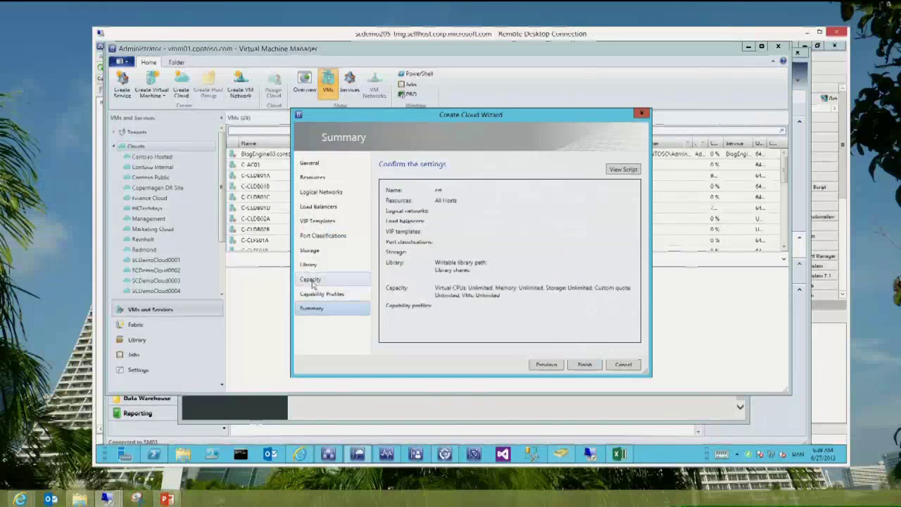
click(323, 280)
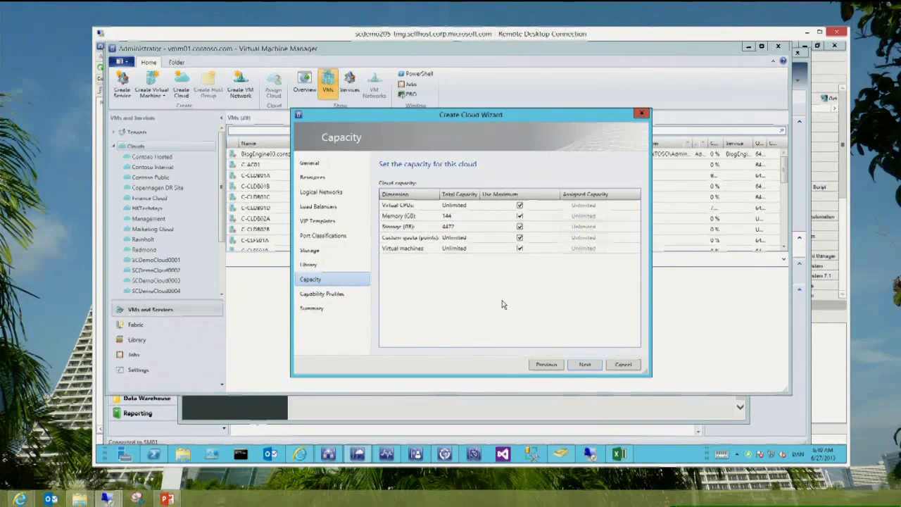
click(615, 366)
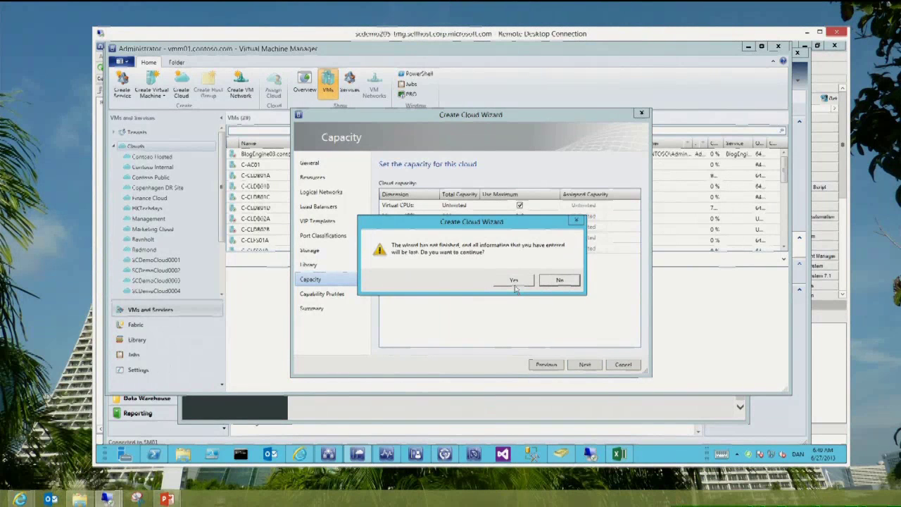
click(513, 282)
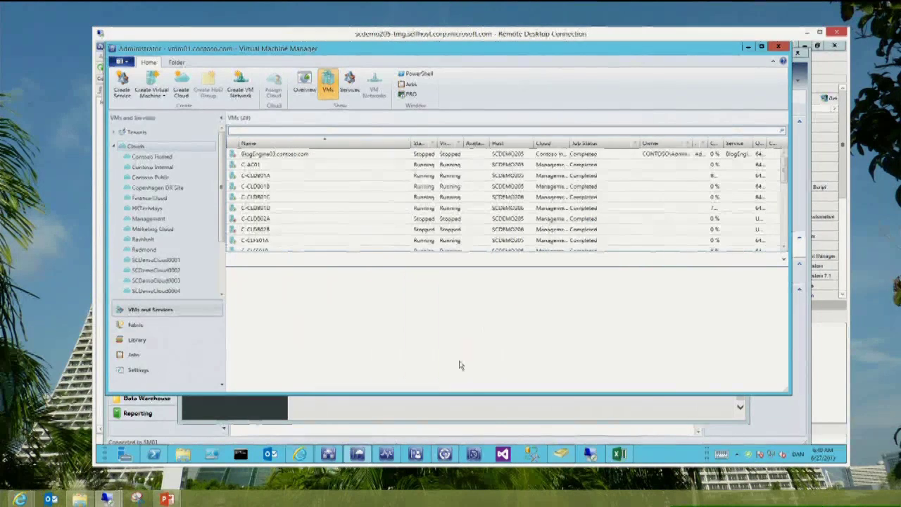
- Return to the portal home and open Private Cloud Infrastructure Services under General
click(299, 454)
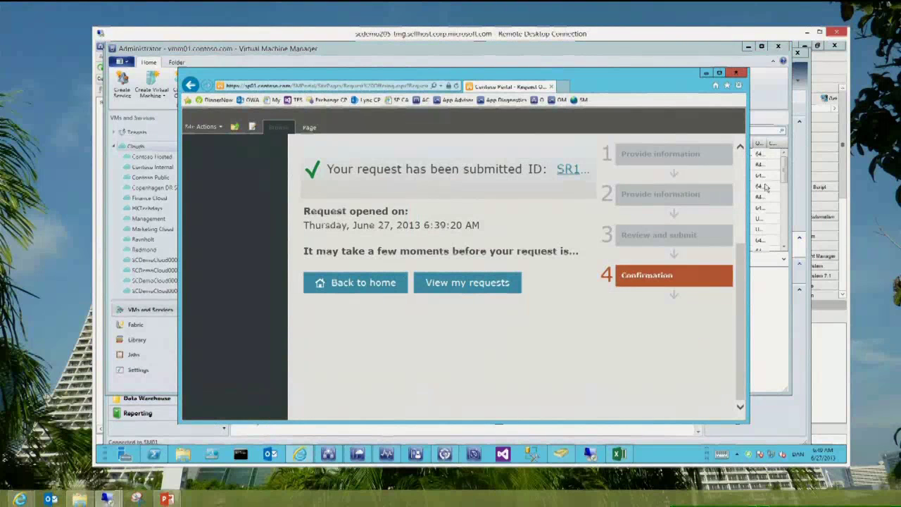
scroll(366, 204, up, 3)
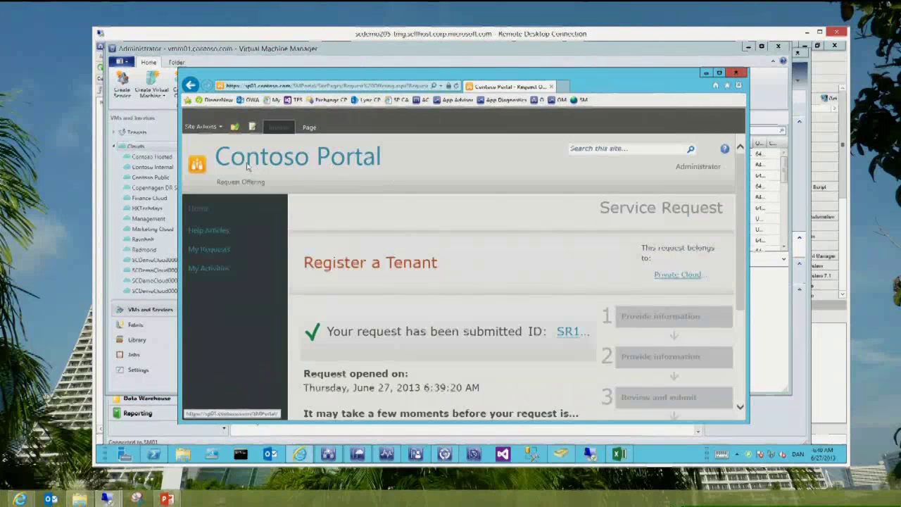
click(558, 222)
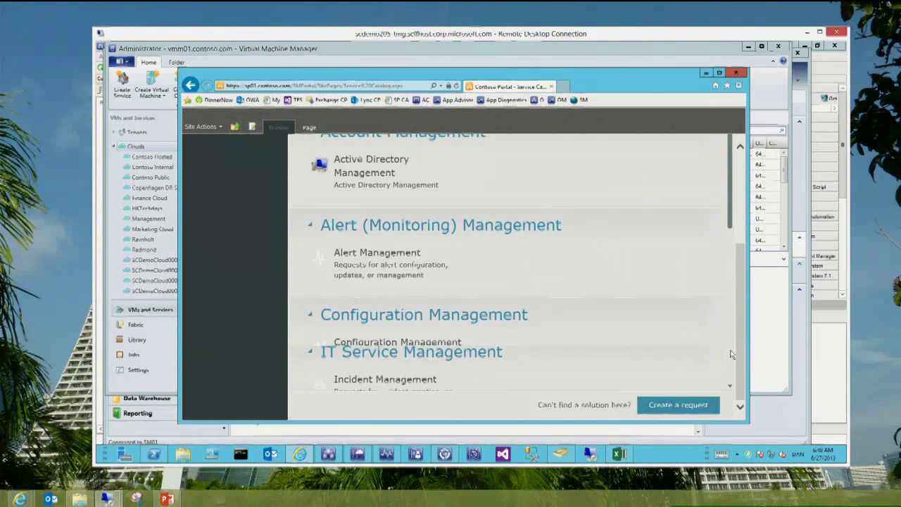
scroll(731, 355, down, 5)
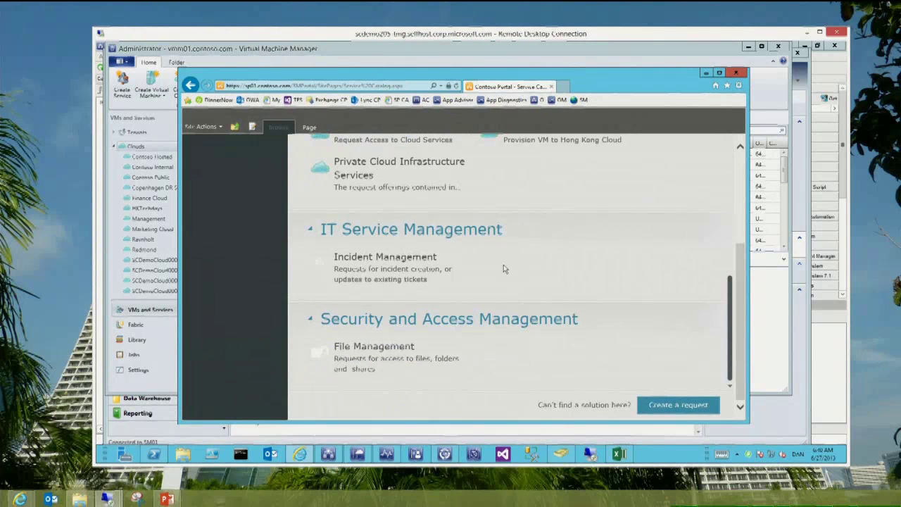
scroll(504, 269, up, 3)
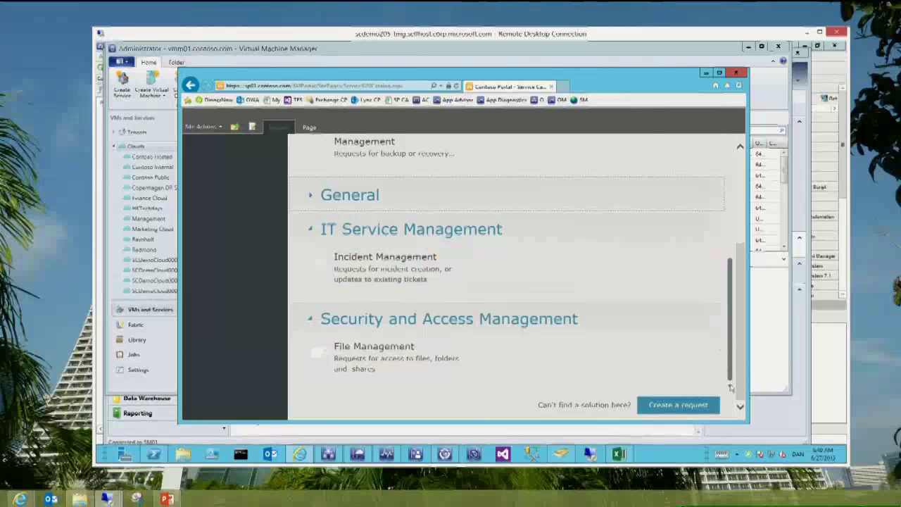
click(315, 198)
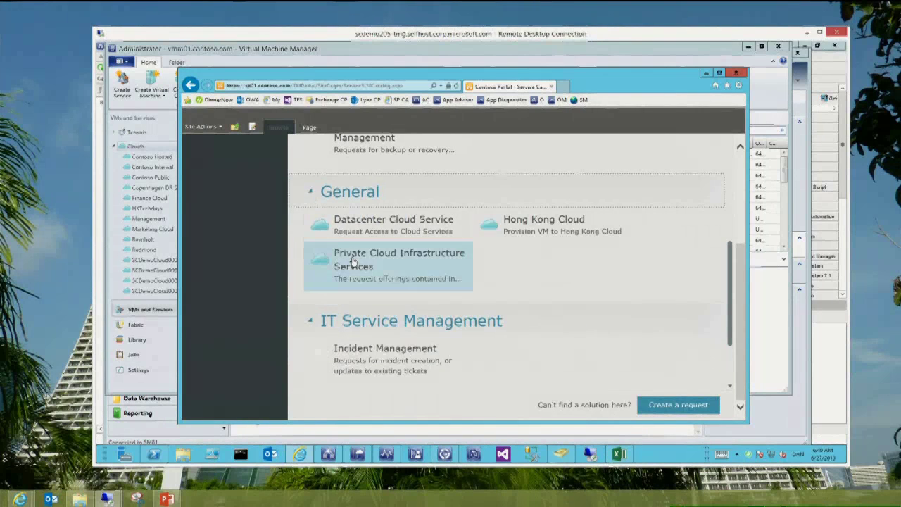
click(470, 275)
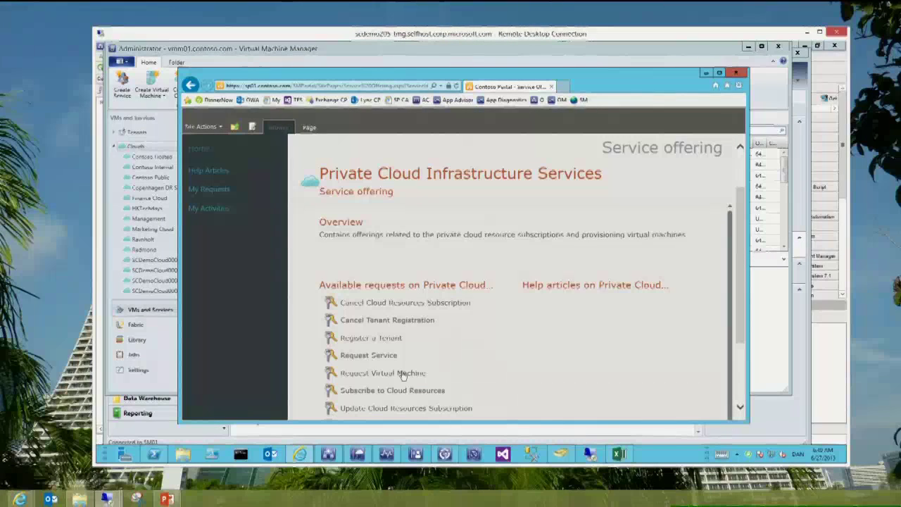
- Start a Subscribe to Cloud Resources request with subscription name dev and tenant Dev
click(367, 396)
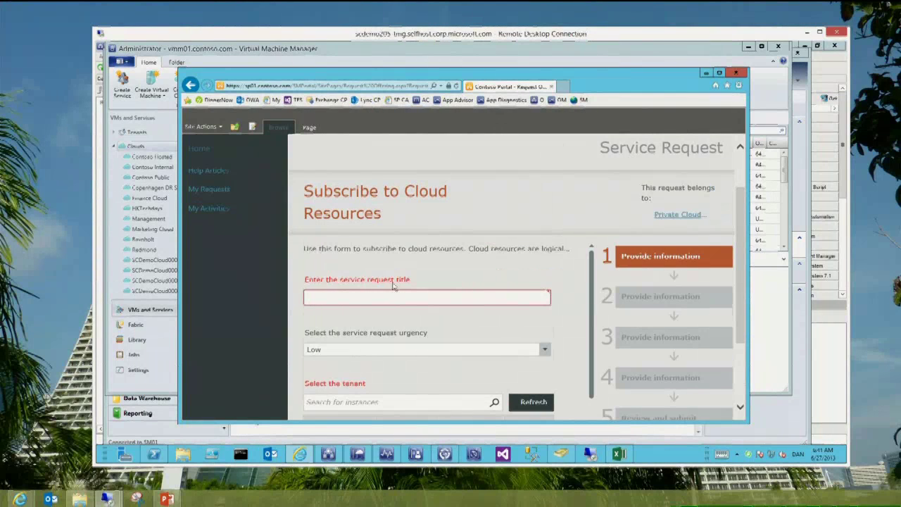
scroll(394, 289, down, 3)
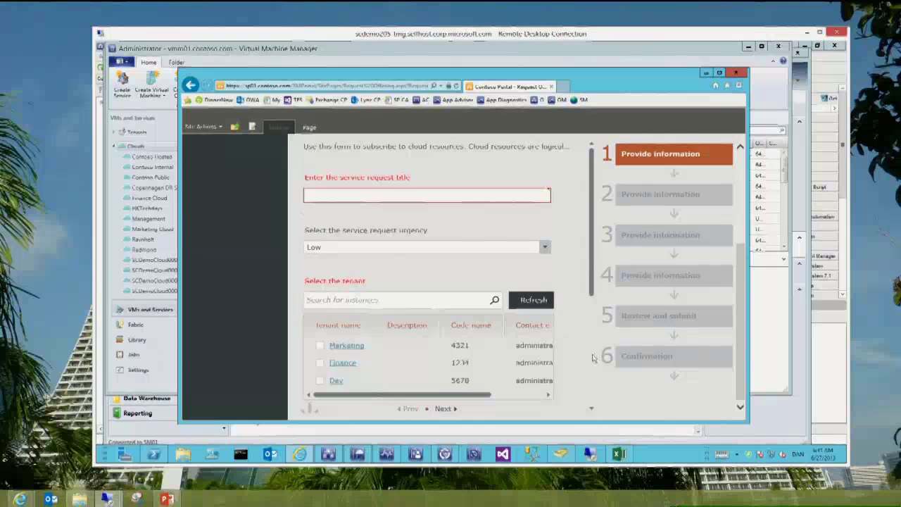
scroll(593, 358, down, 6)
click(324, 341)
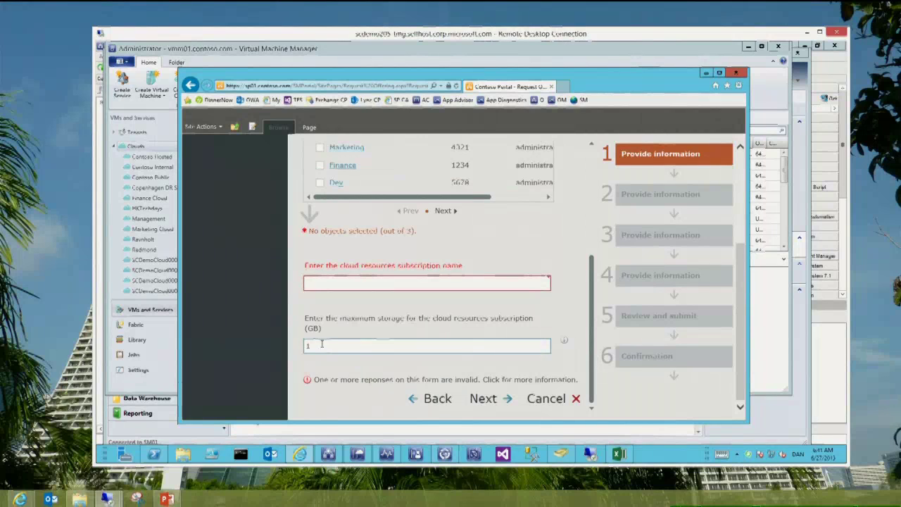
click(363, 282)
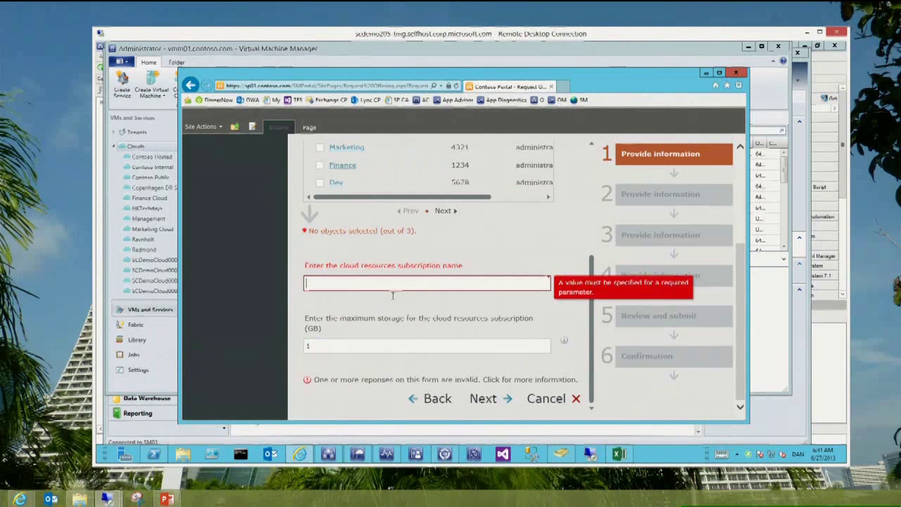
text(dev)
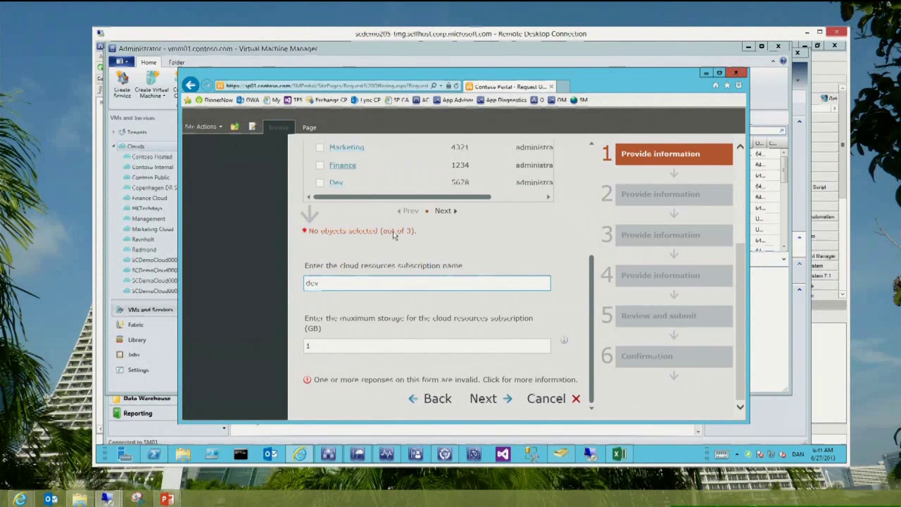
click(320, 182)
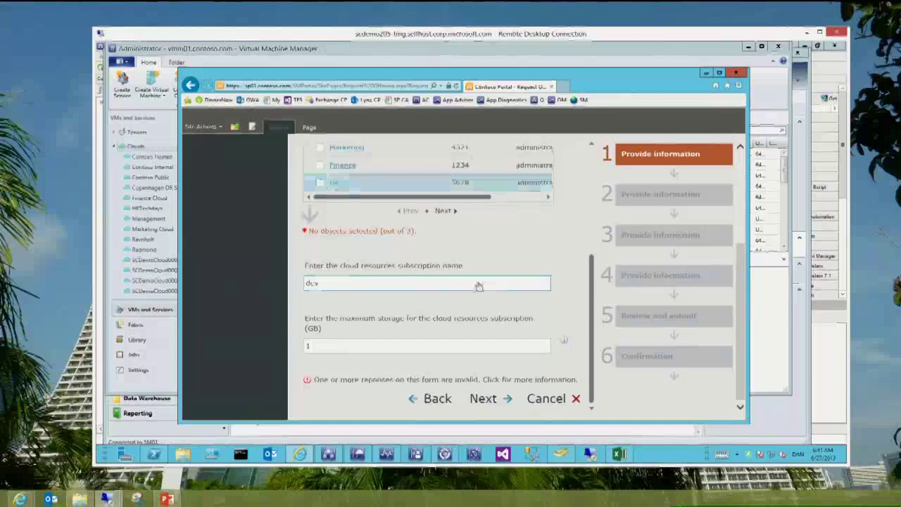
- Fill in the missing request title as 'dev'
click(489, 401)
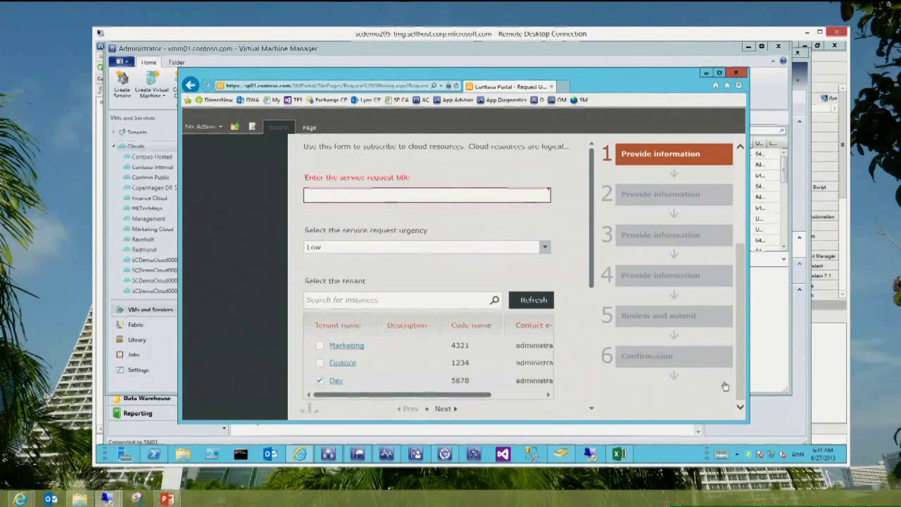
click(426, 197)
text(dev)
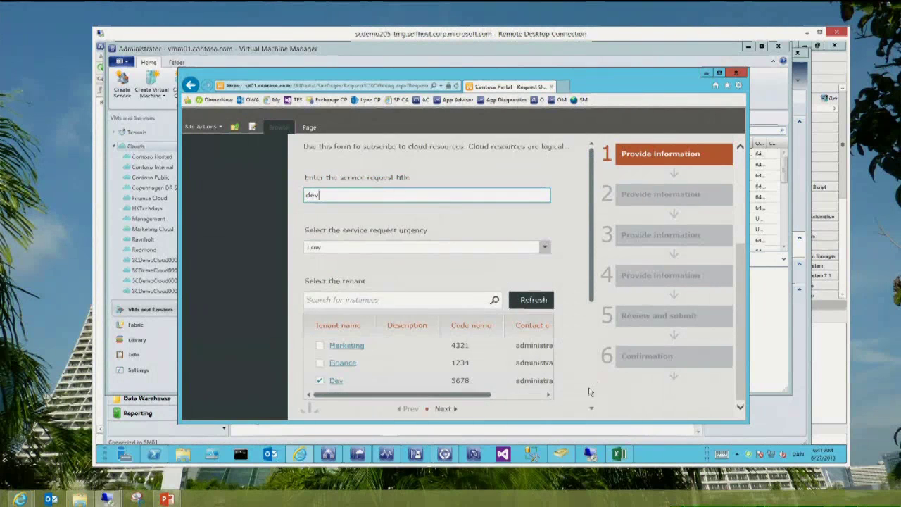
scroll(436, 352, down, 3)
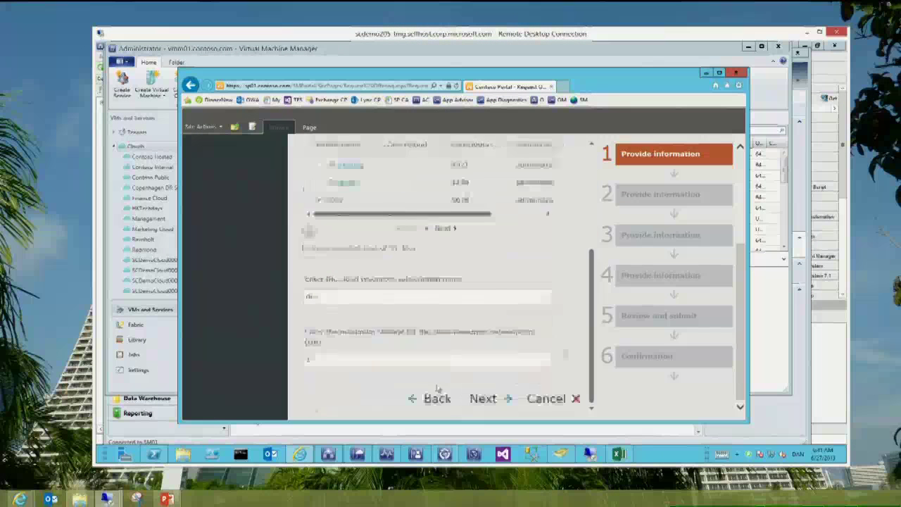
- Advance the subscription request to step 2 with memory, VM and CPU limits
click(490, 400)
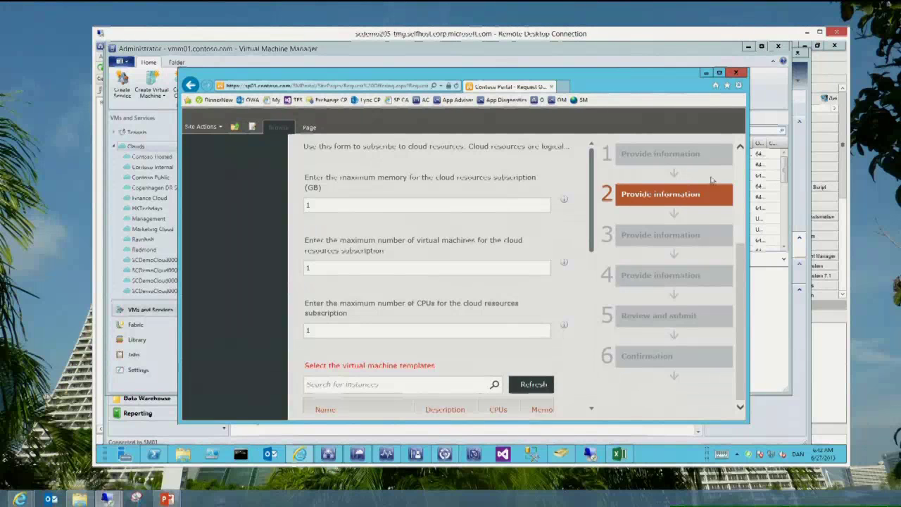
scroll(738, 166, up, 3)
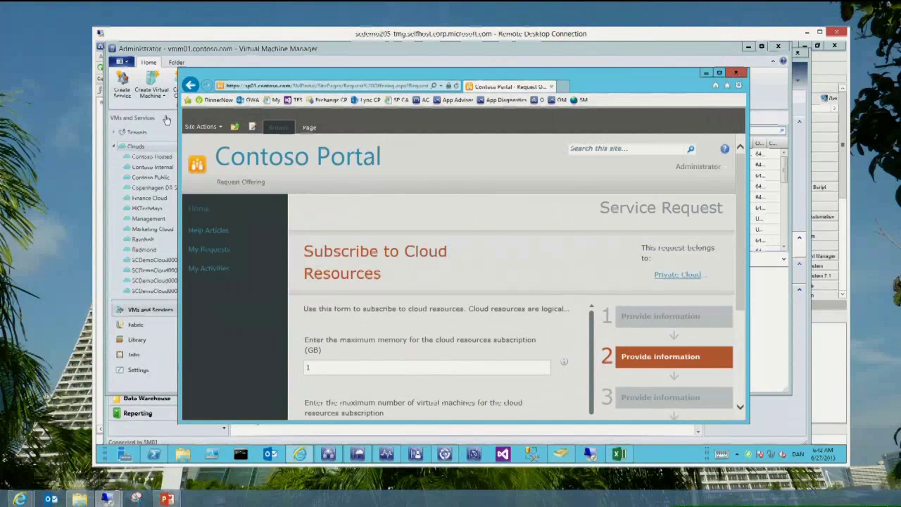
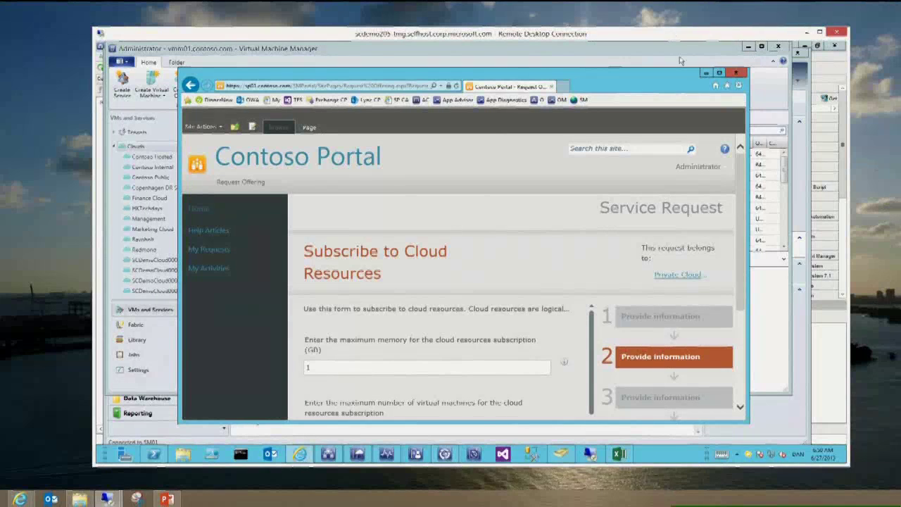
- Minimize the portal and filter the VM list to the Management cloud's 10 virtual machines
click(706, 73)
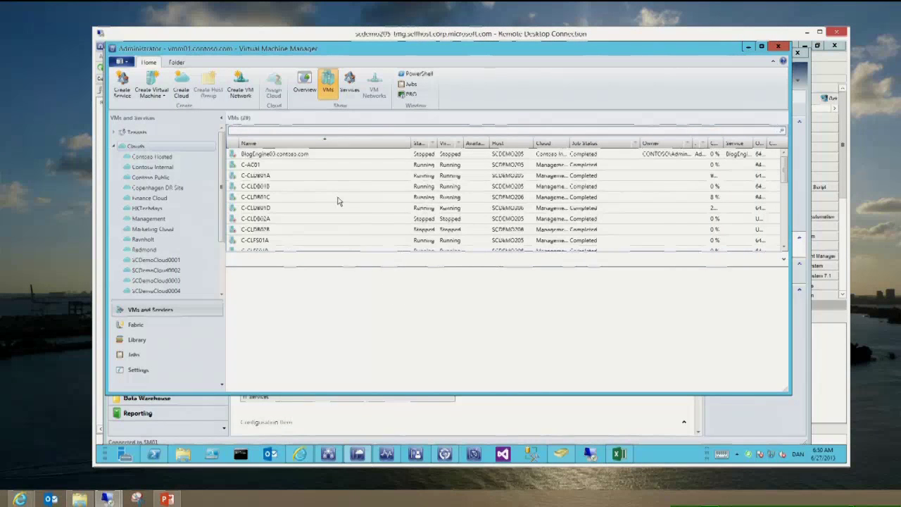
click(148, 252)
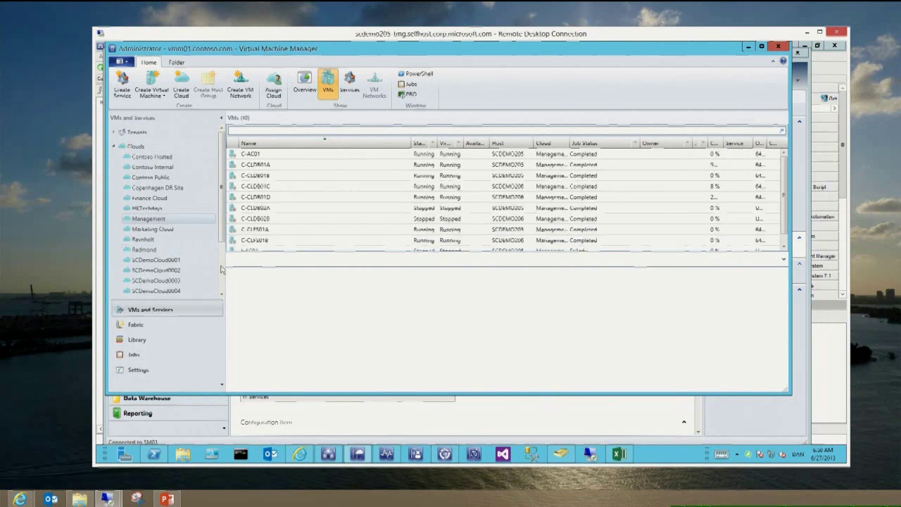
scroll(208, 268, down, 3)
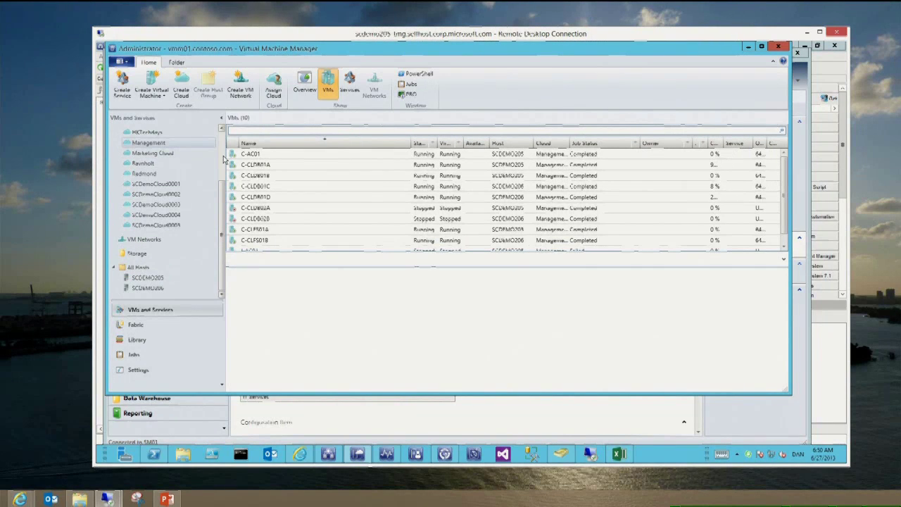
scroll(223, 157, up, 3)
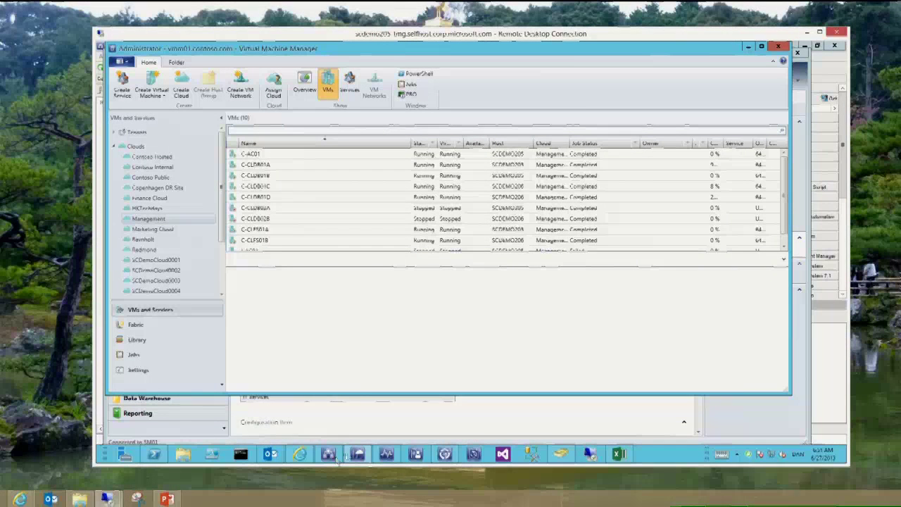
- Bring Service Manager forward and open the Administration workspace's Cloud Services overview
mouse_move(450, 458)
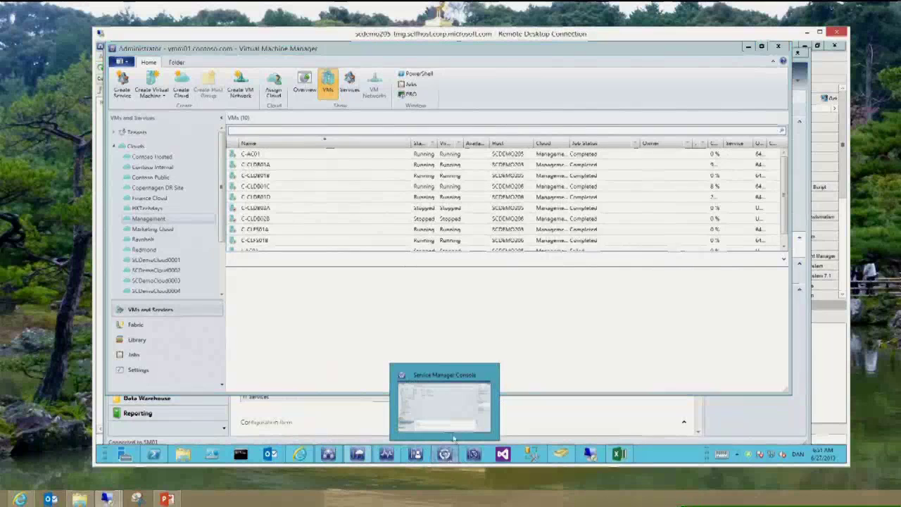
click(422, 399)
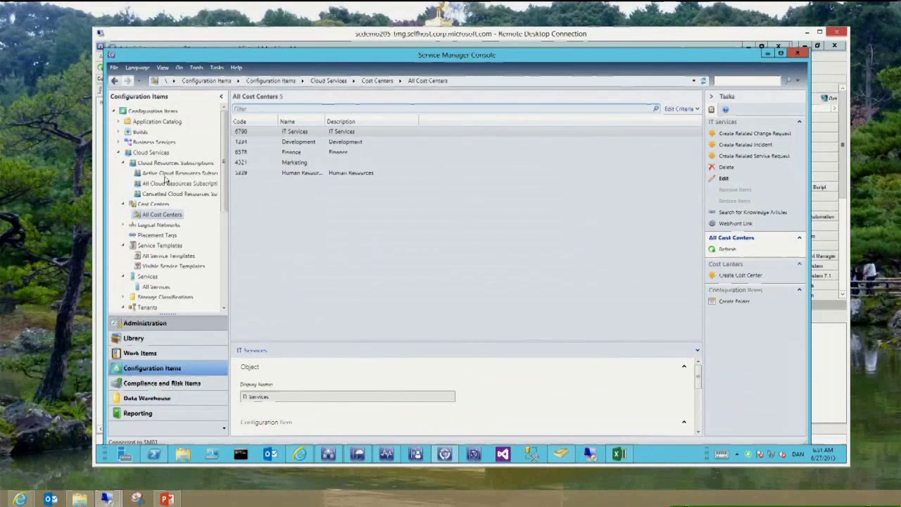
key(ctrl+1)
click(148, 153)
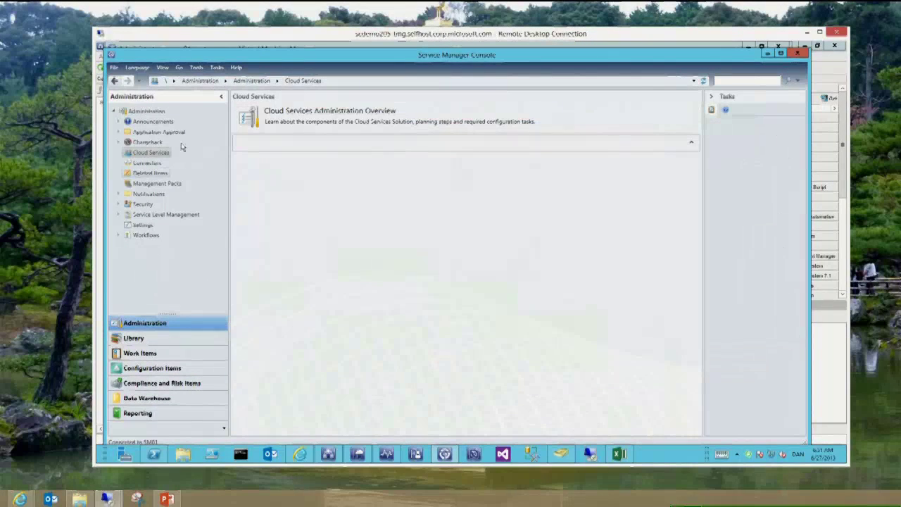
- Expand Chargeback > Infrastructure > Clouds, view All Clouds, then list All Price Sheets and select PS10
click(119, 143)
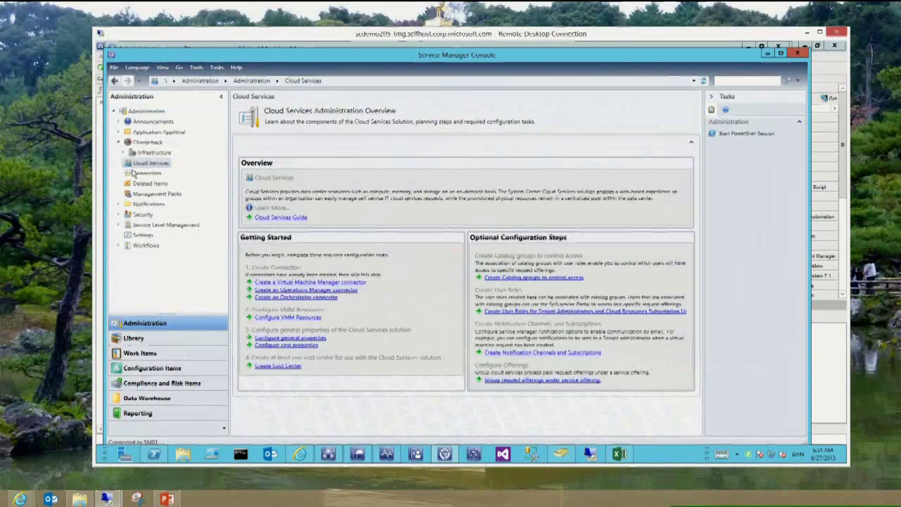
click(124, 153)
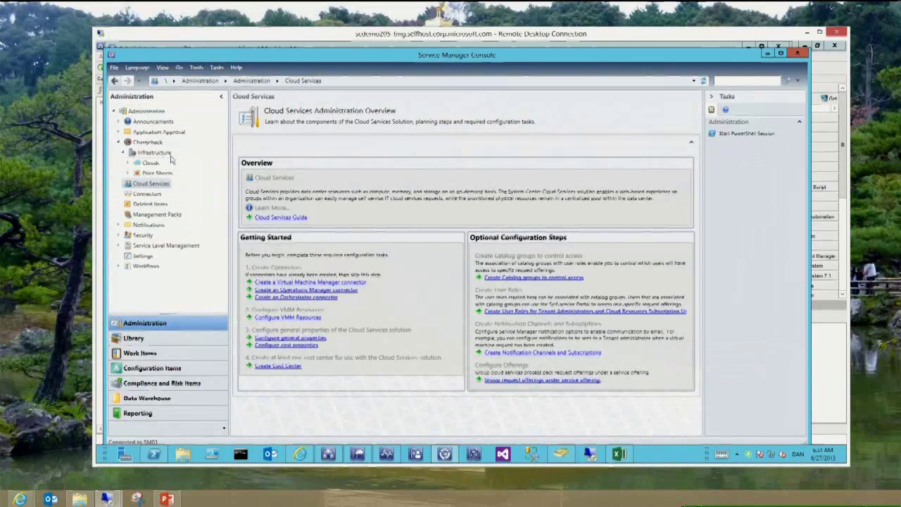
click(128, 164)
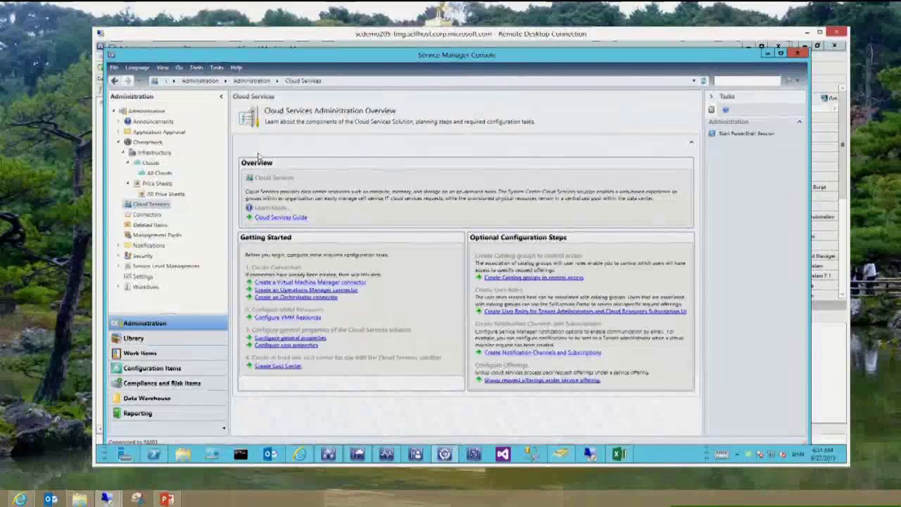
click(159, 173)
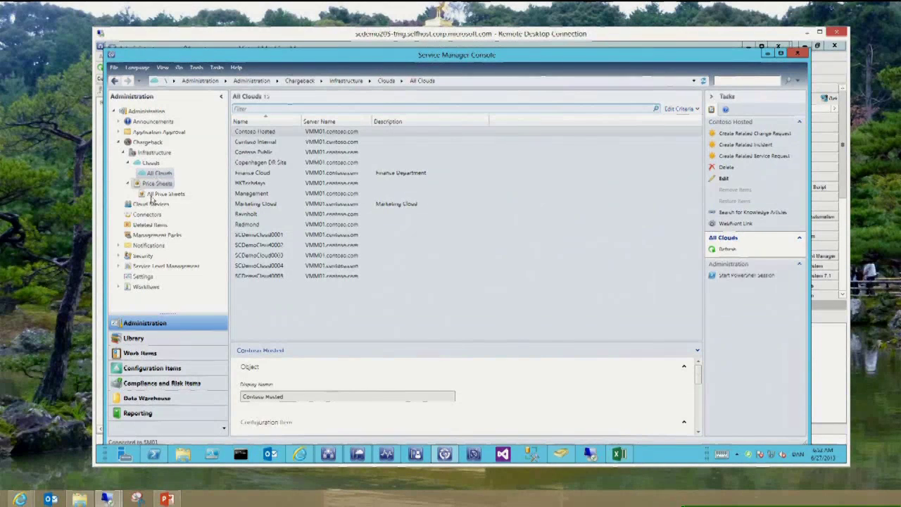
click(165, 193)
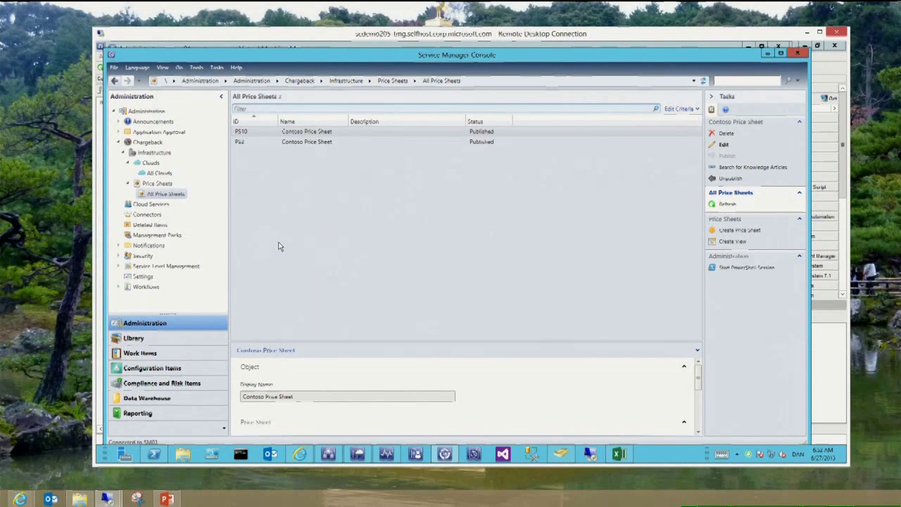
click(335, 133)
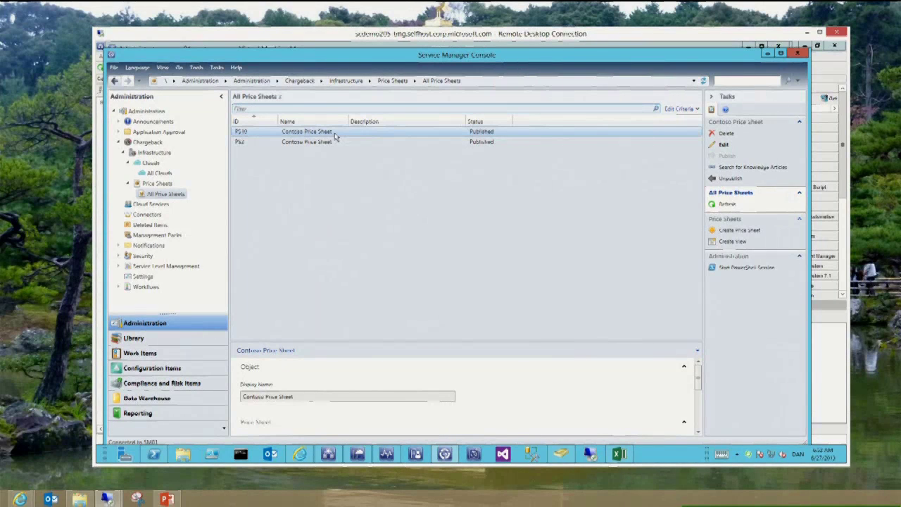
- Review the PS10 Contoso Price Sheet's per-day rates and covered clouds, then minimize its window
double_click(335, 134)
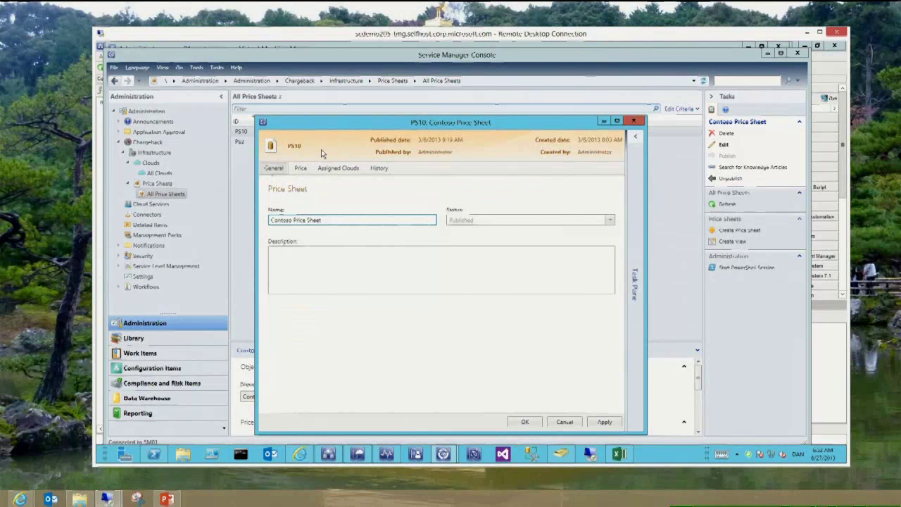
click(300, 171)
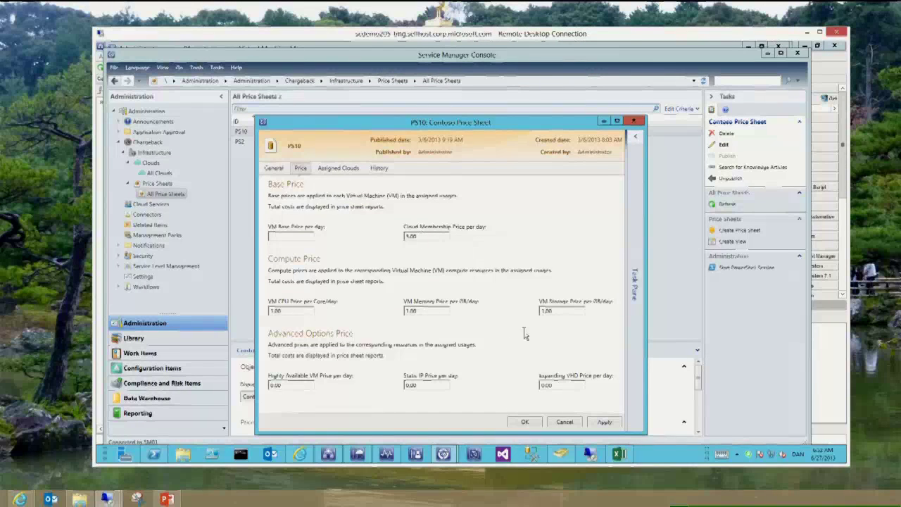
click(343, 169)
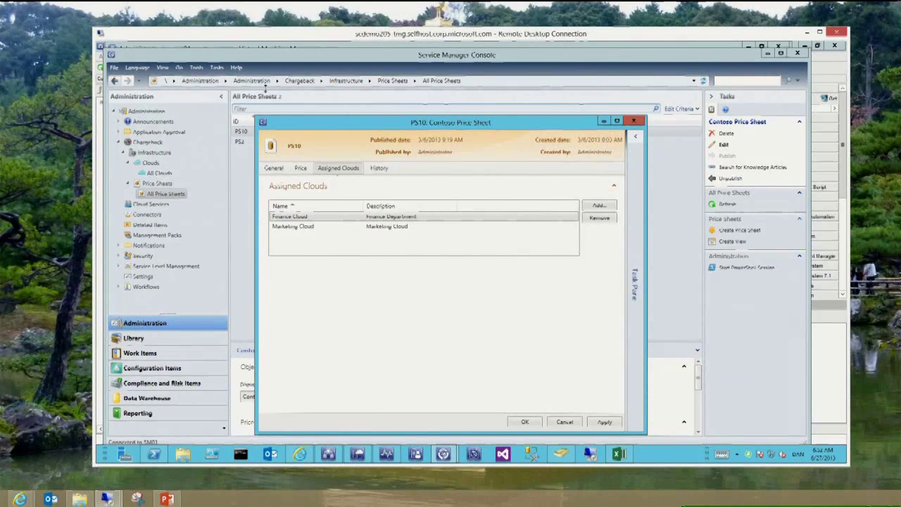
click(300, 168)
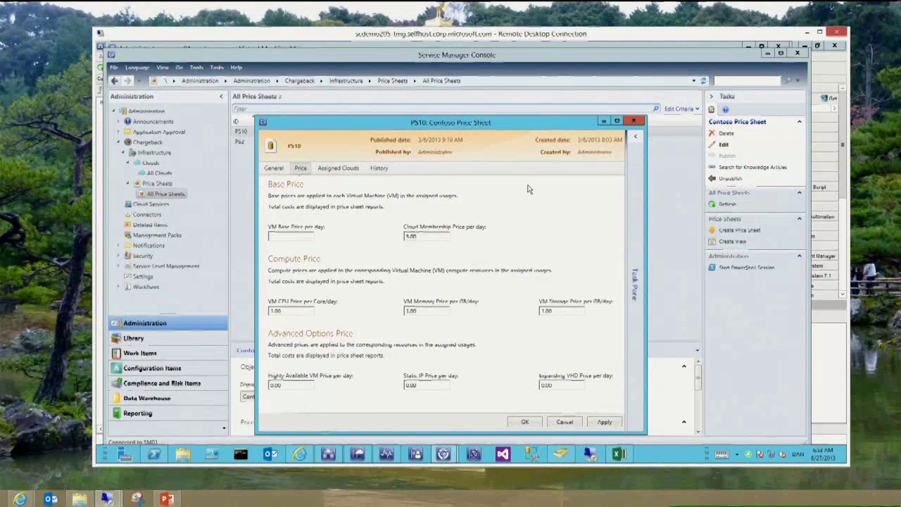
click(604, 122)
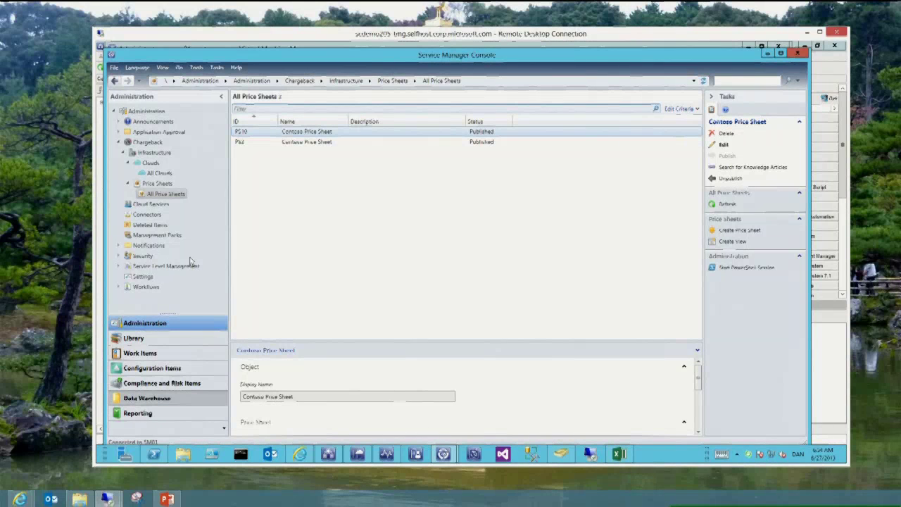
- Switch to the Data Warehouse workspace and show its Cubes list
click(186, 399)
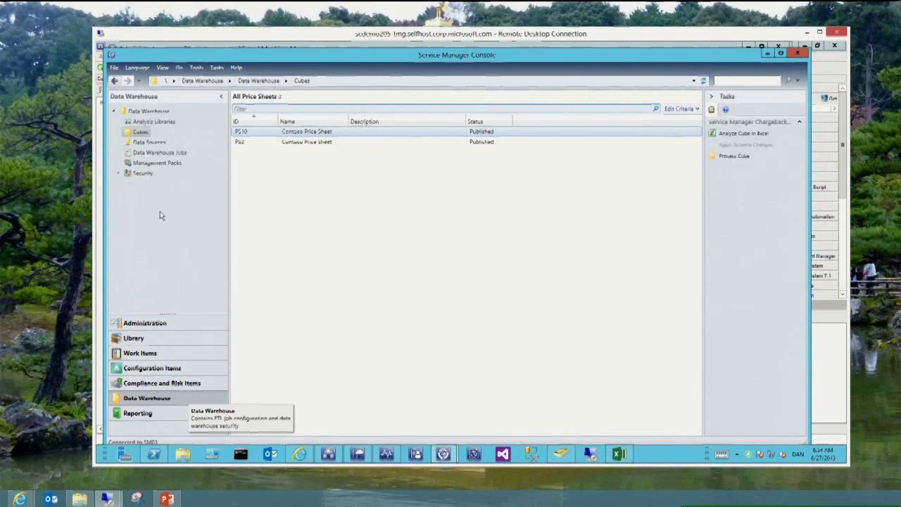
click(141, 132)
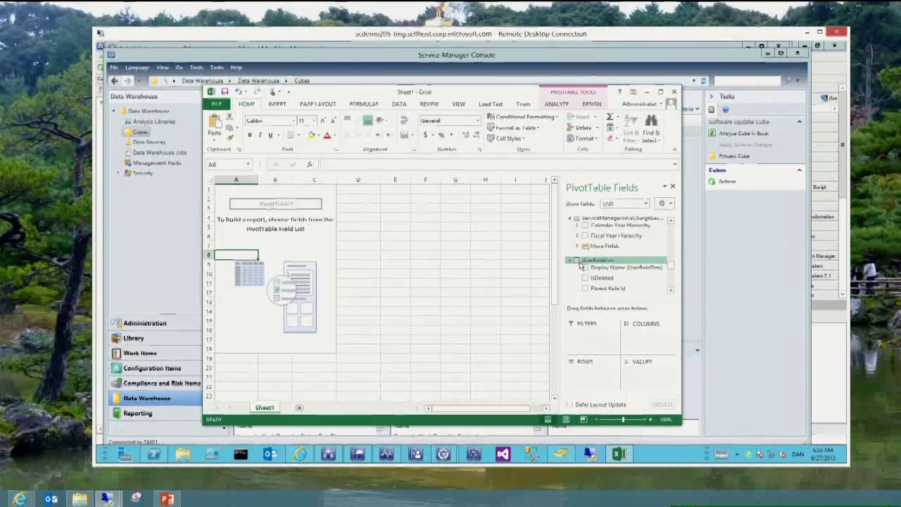
- Add Calendar Year Hierarchy as pivot rows and expand 2013 and its Q2 into months
click(585, 226)
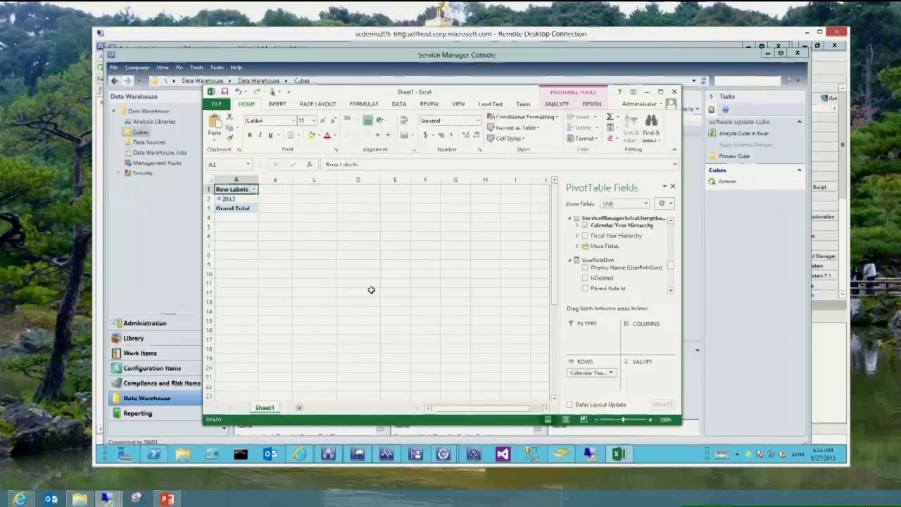
click(219, 199)
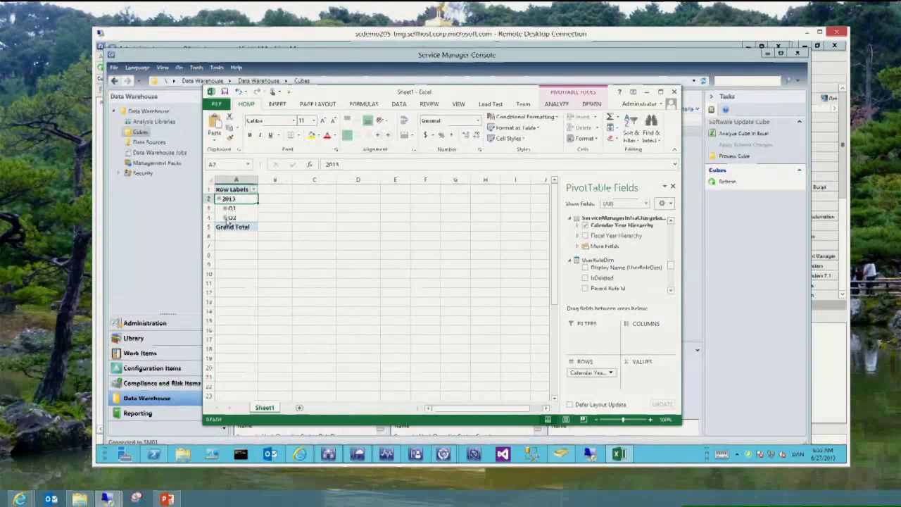
click(226, 218)
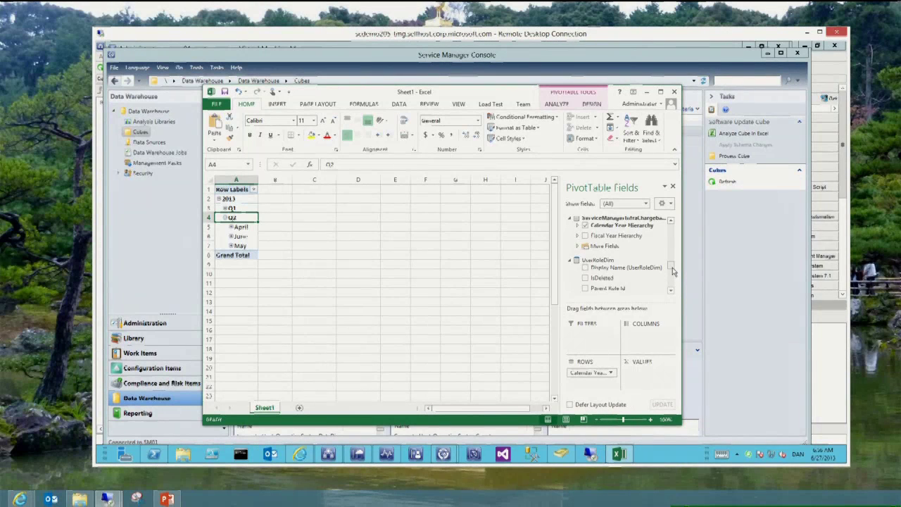
scroll(677, 233, down, 2)
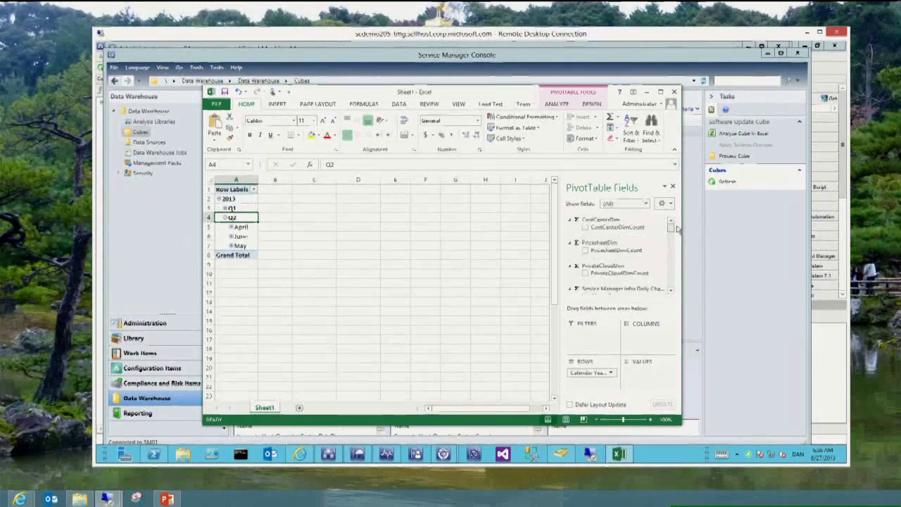
scroll(672, 276, down, 2)
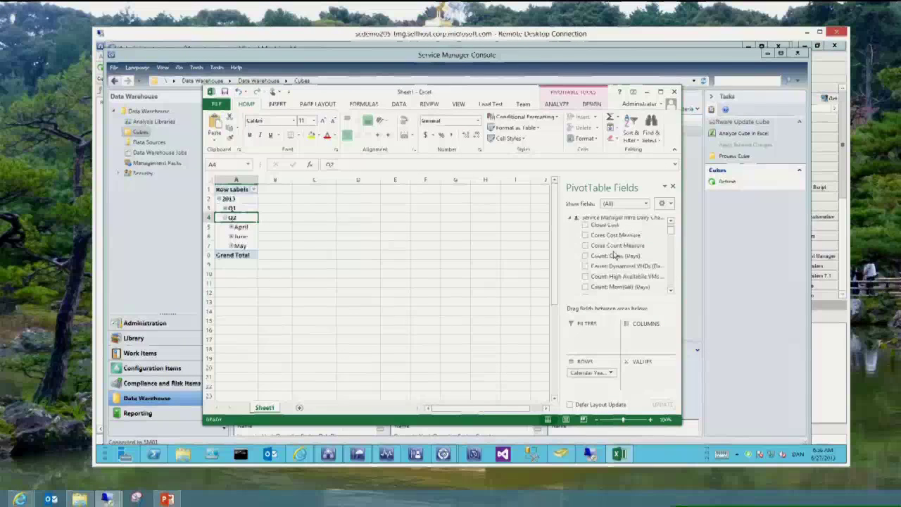
- Add Cloud Cost, Count: Cores (Days) and Count: Mem(GB) (Days) to the pivot values
click(586, 227)
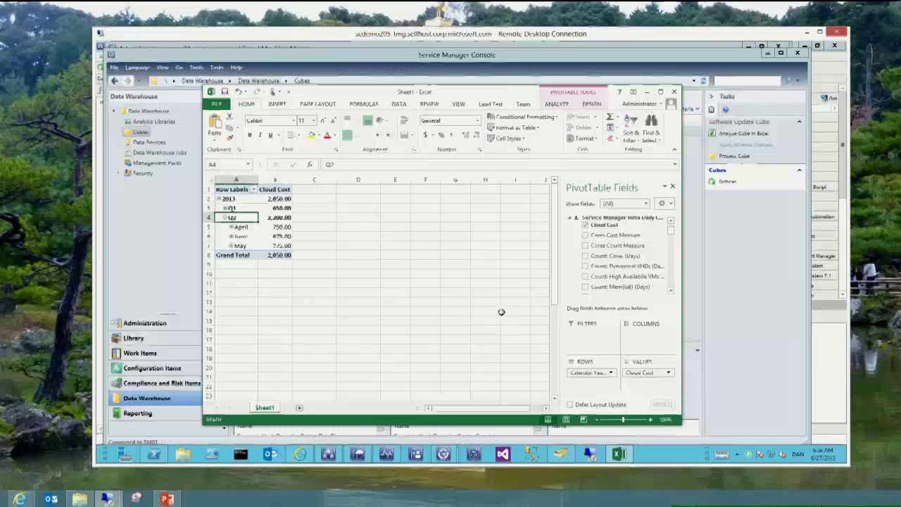
click(585, 256)
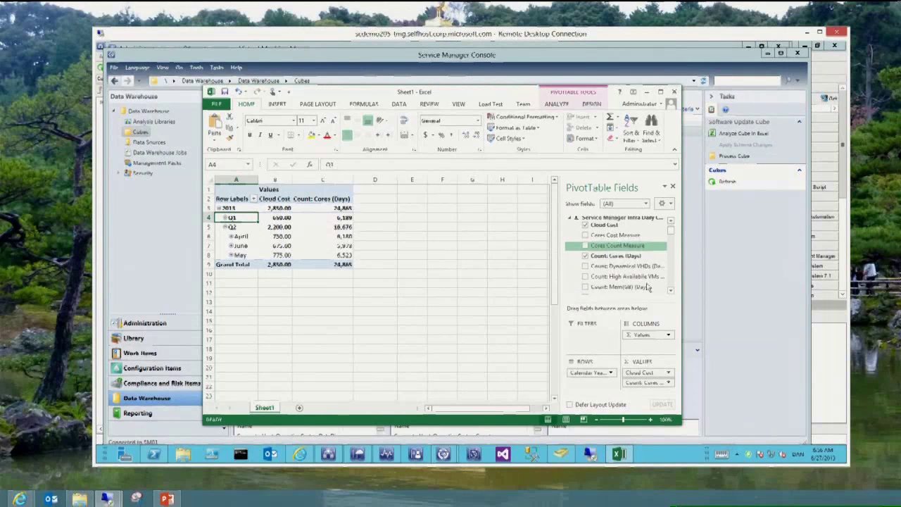
scroll(611, 275, down, 3)
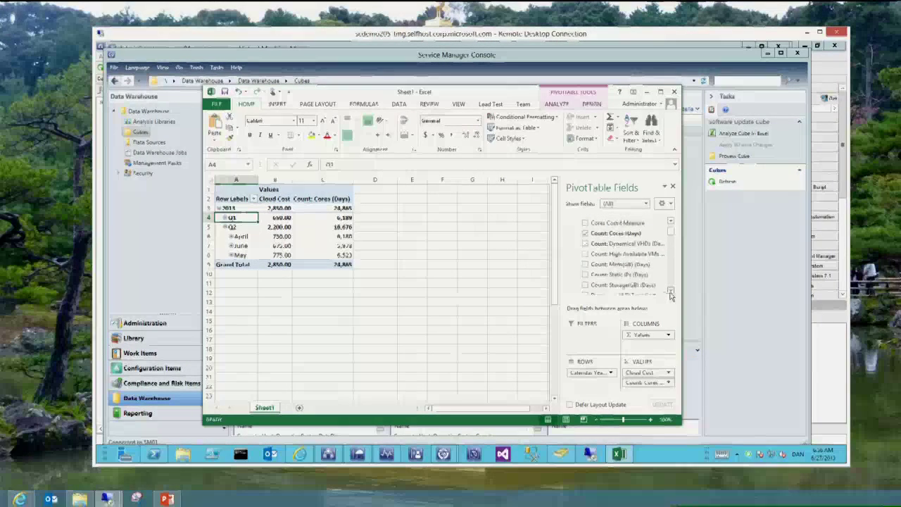
click(598, 264)
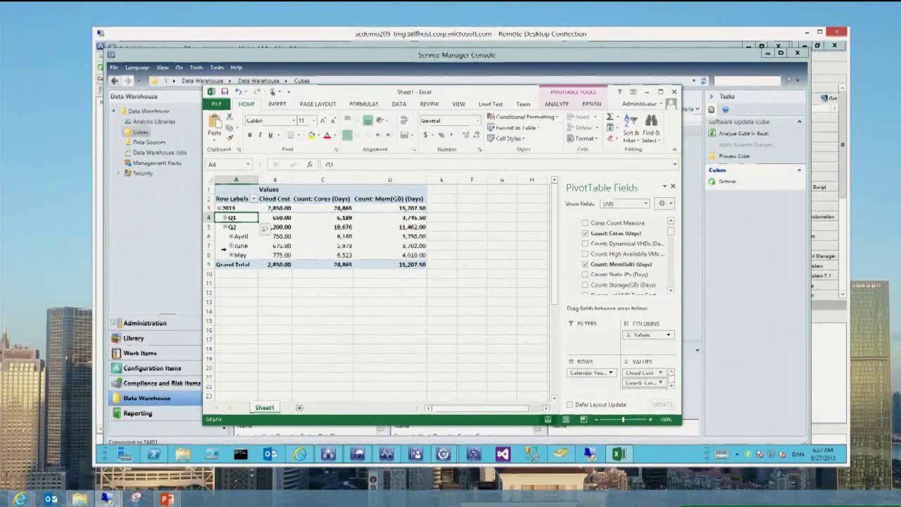
- Expand April into daily rows, then minimize Excel to return to the Service Manager cubes list
click(231, 238)
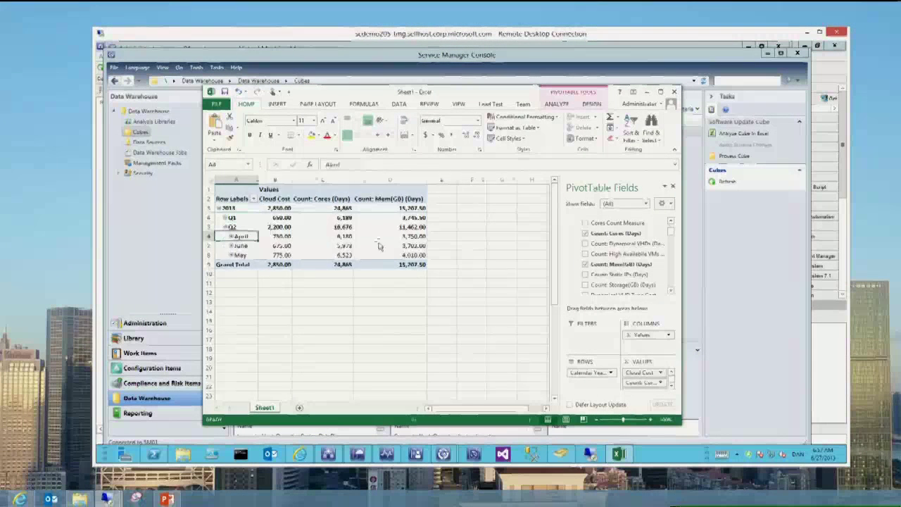
mouse_move(378, 238)
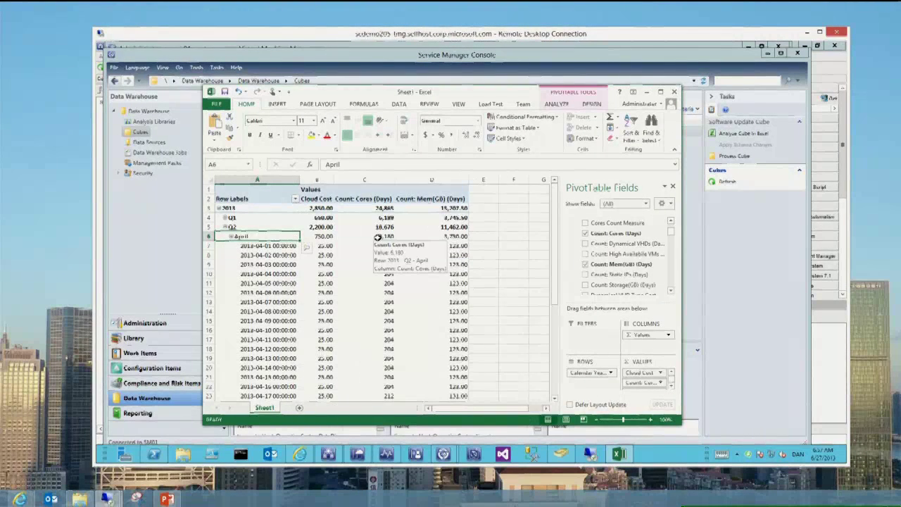
click(672, 237)
scroll(672, 237, down, 5)
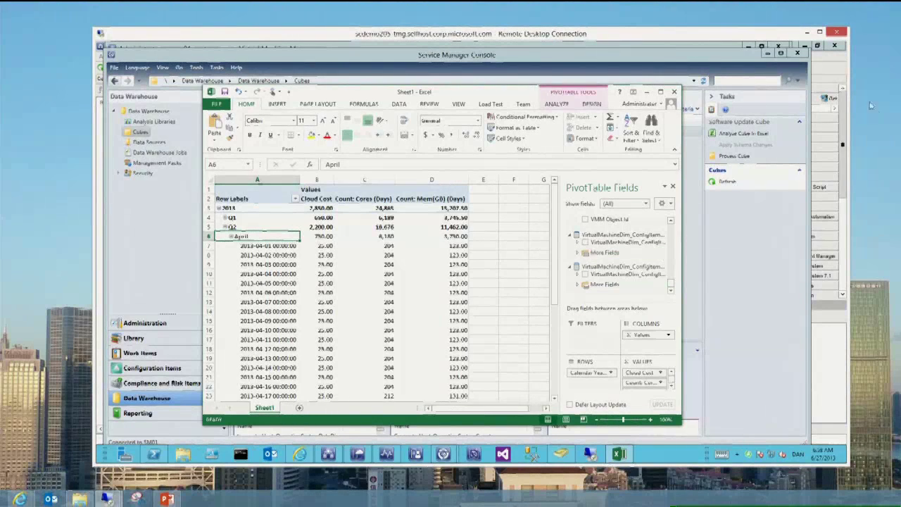
click(647, 92)
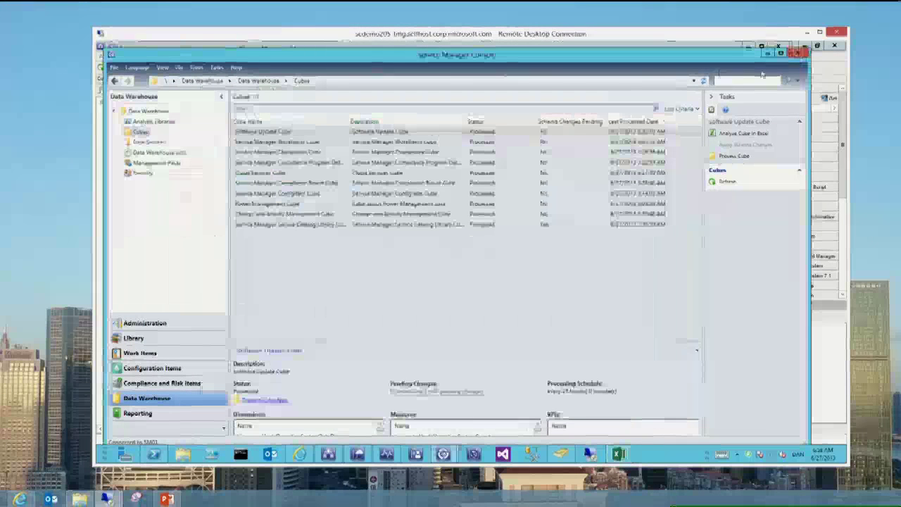
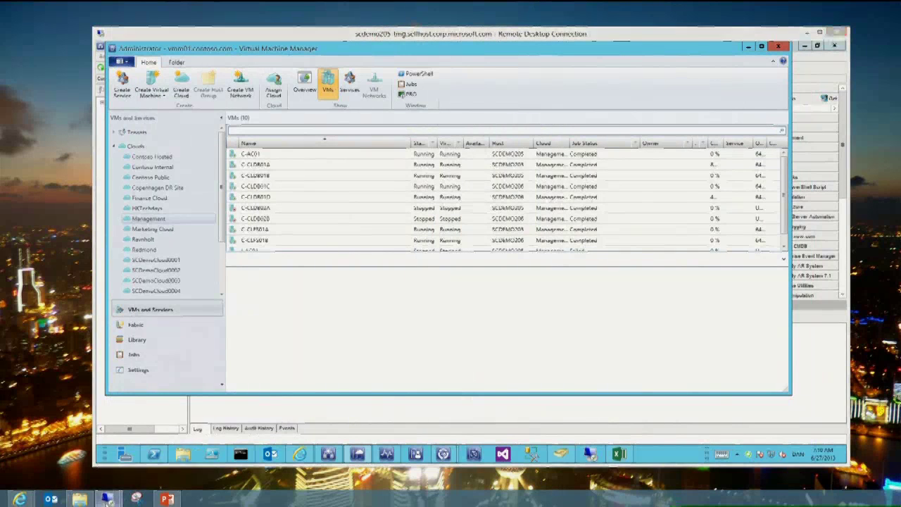
- Bring the FAB-SP2013 session forward and dismiss its 'session has ended' message
mouse_move(106, 497)
click(74, 459)
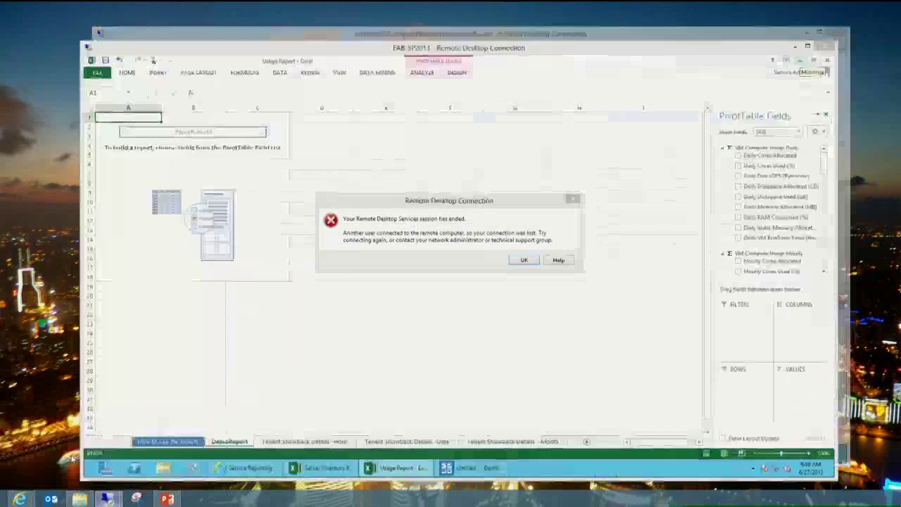
click(524, 260)
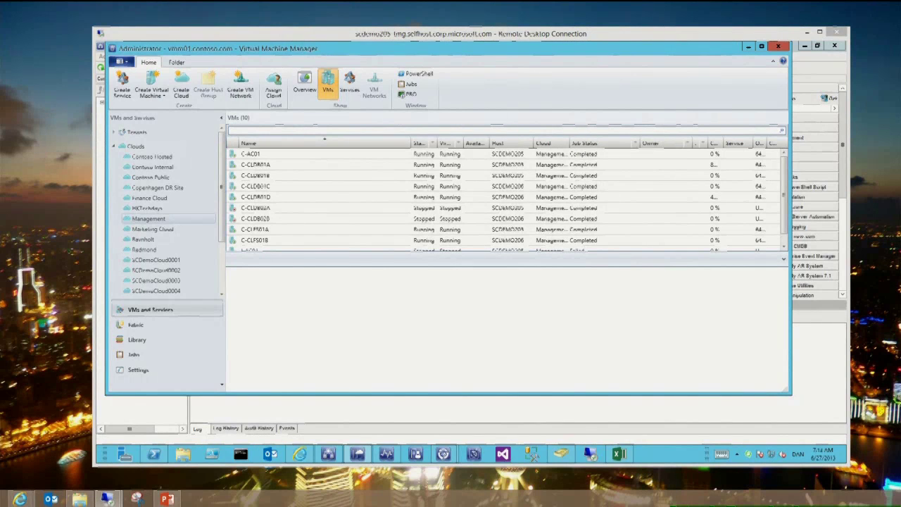
- Return to the FAB SP2013 remote session showing the Service Reporting Dashboard
key(alt+Tab)
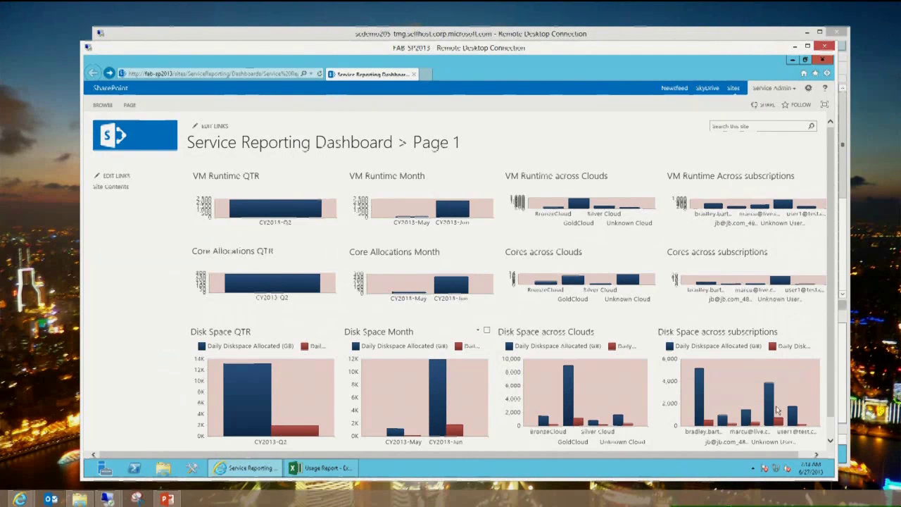
- Bring up the Usage Report workbook from the remote taskbar
scroll(833, 428, down, 1)
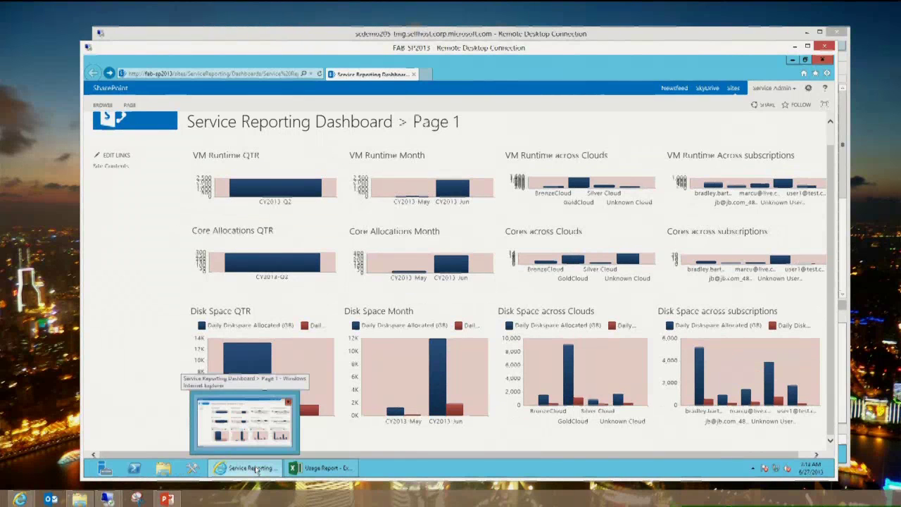
click(319, 468)
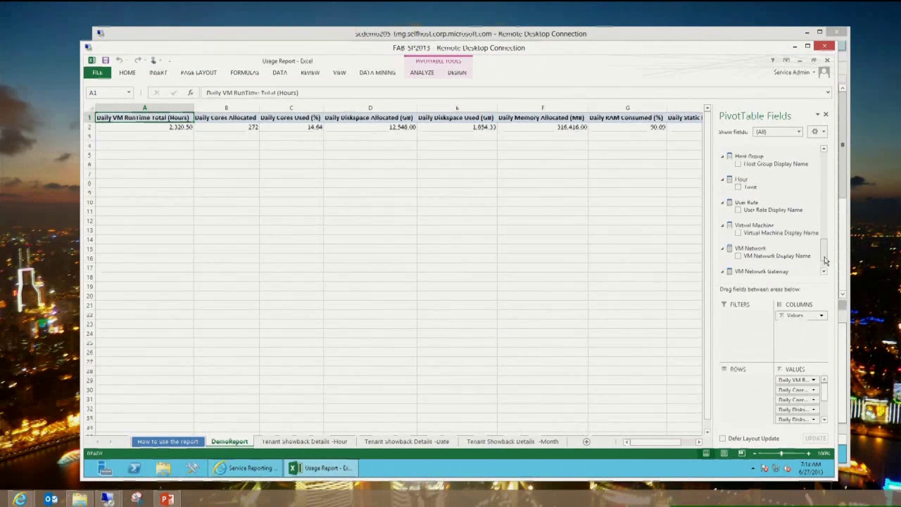
- Scroll the PivotTable Fields list to the VM Compute Usage Daily fields
drag(825, 261, 827, 205)
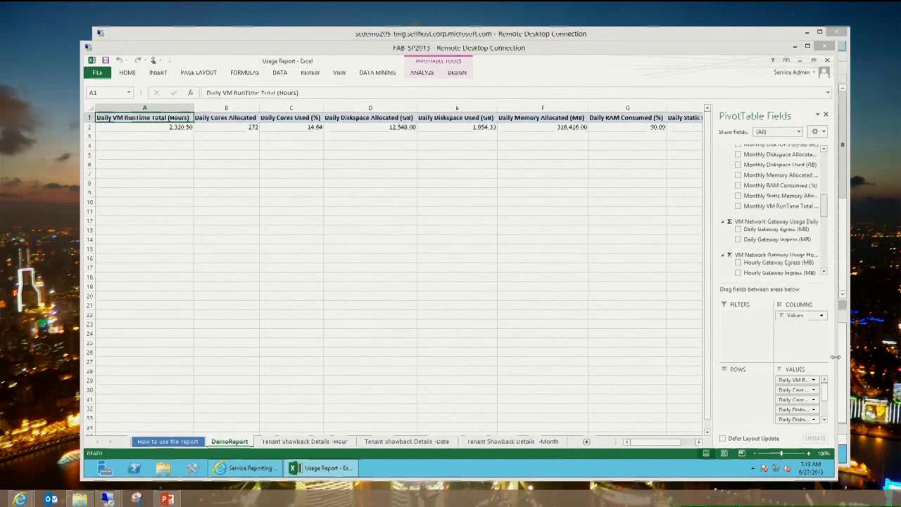
click(827, 260)
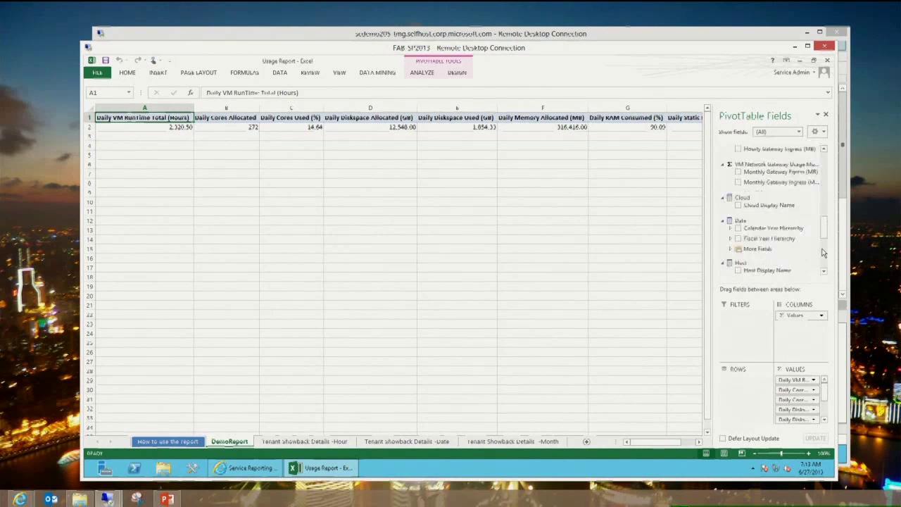
click(827, 260)
click(826, 261)
click(825, 187)
click(825, 188)
click(825, 168)
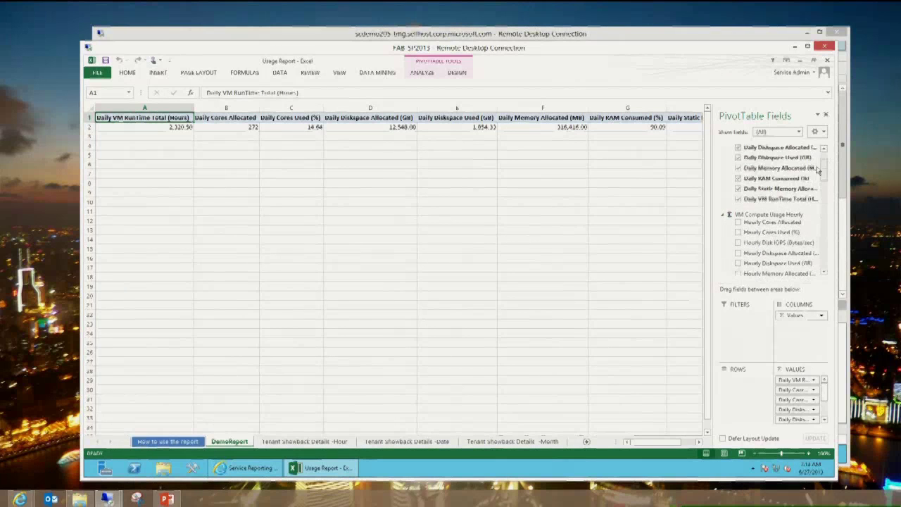
click(825, 169)
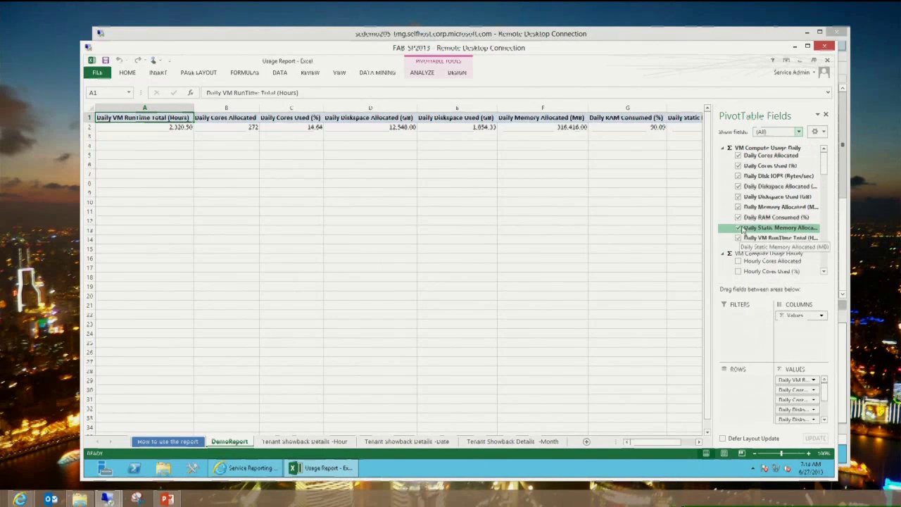
- Uncheck Static Memory, RAM Consumed, VM RunTime, Memory Allocated, Diskspace Used/Allocated and Disk IOPS fields
click(738, 228)
click(738, 218)
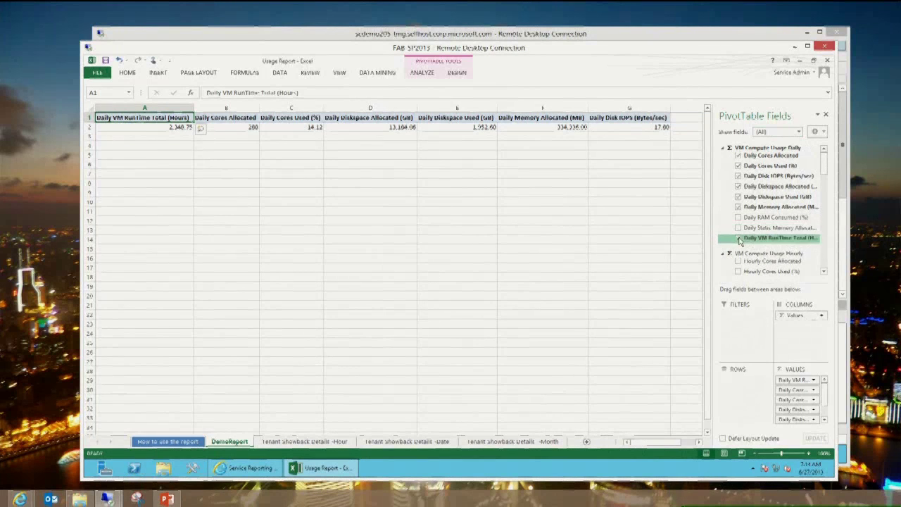
click(738, 237)
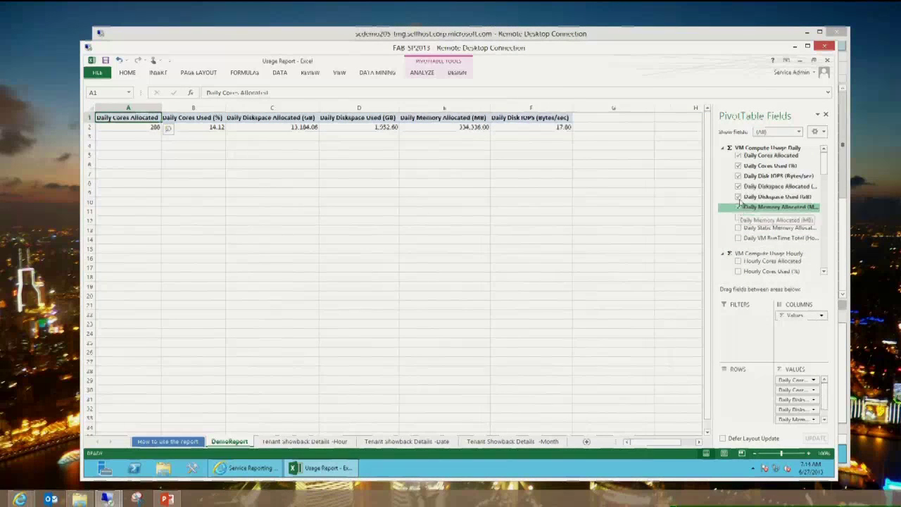
click(738, 207)
click(738, 197)
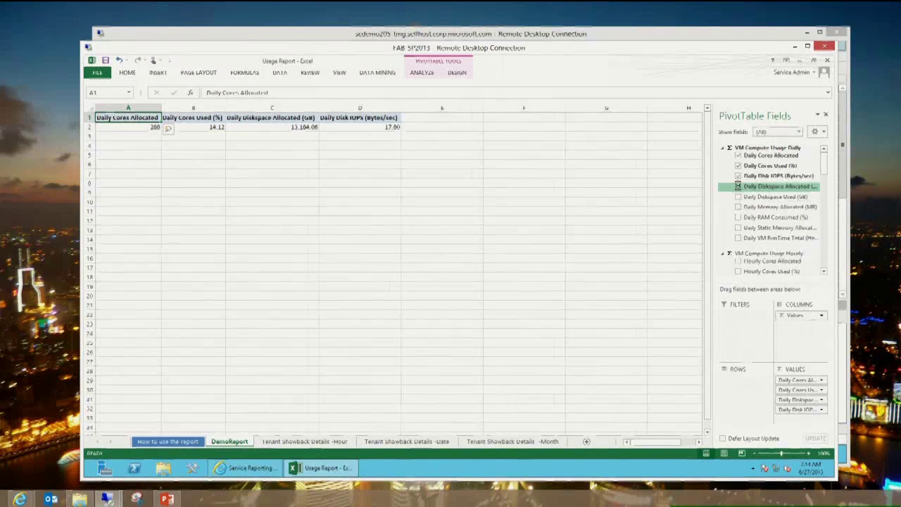
click(738, 186)
click(739, 175)
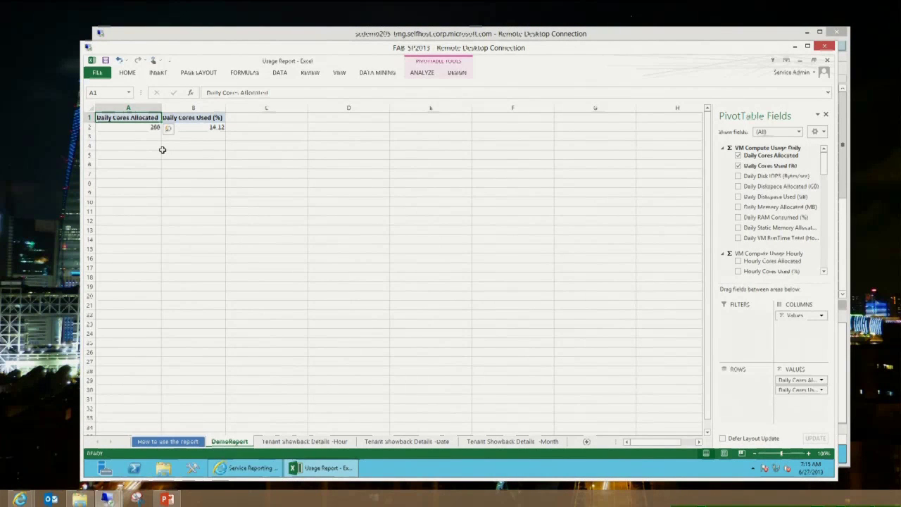
- Check Daily RAM Consumed, Daily Static Memory Allocated and Daily VM RunTime Total, then return to Internet Explorer
click(738, 218)
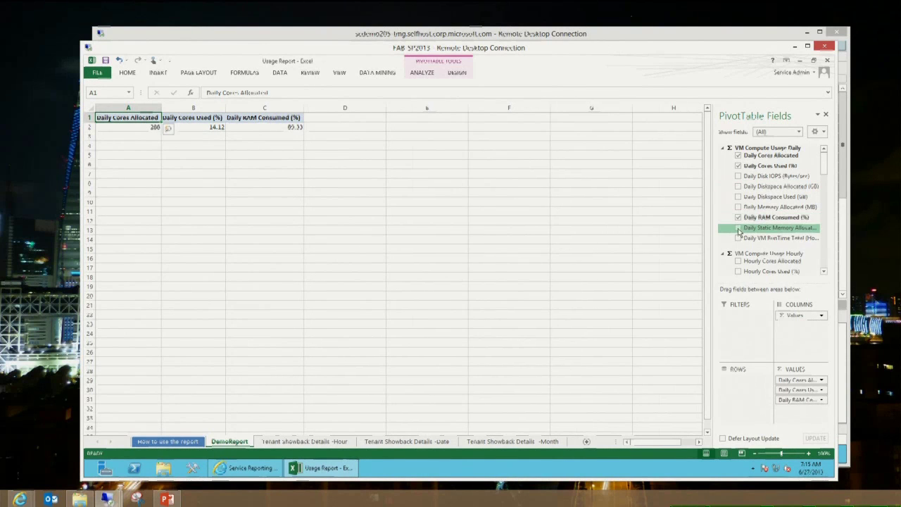
click(738, 227)
click(738, 240)
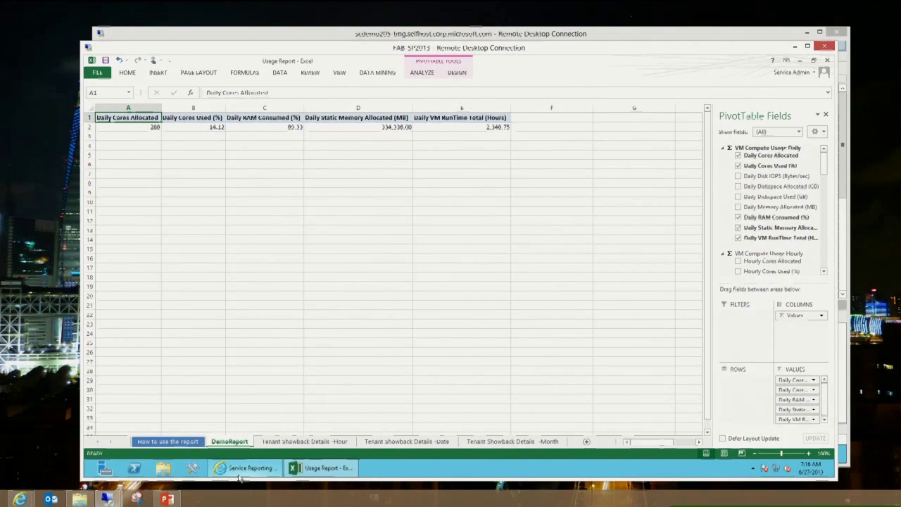
click(243, 468)
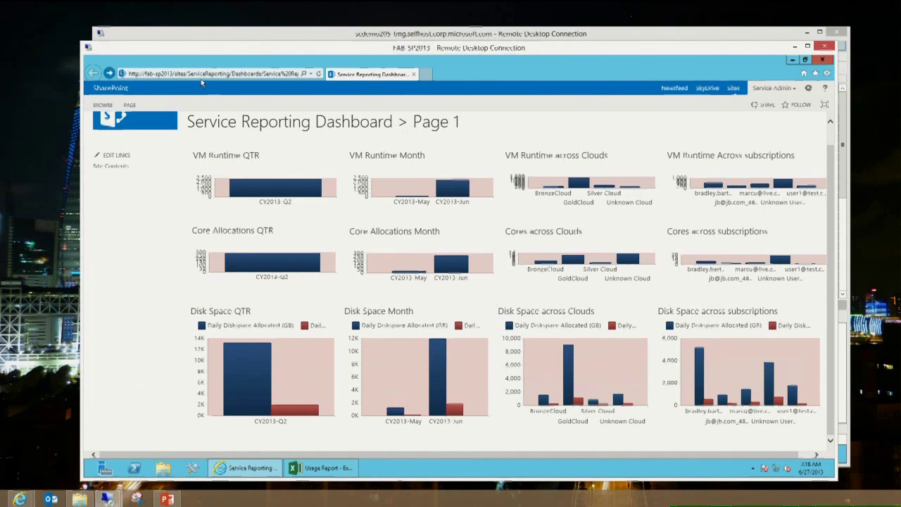
- Remove 'Service%20Reporting%20Dashboard/Page%201.aspx' from the URL to load the Dashboards library
click(230, 73)
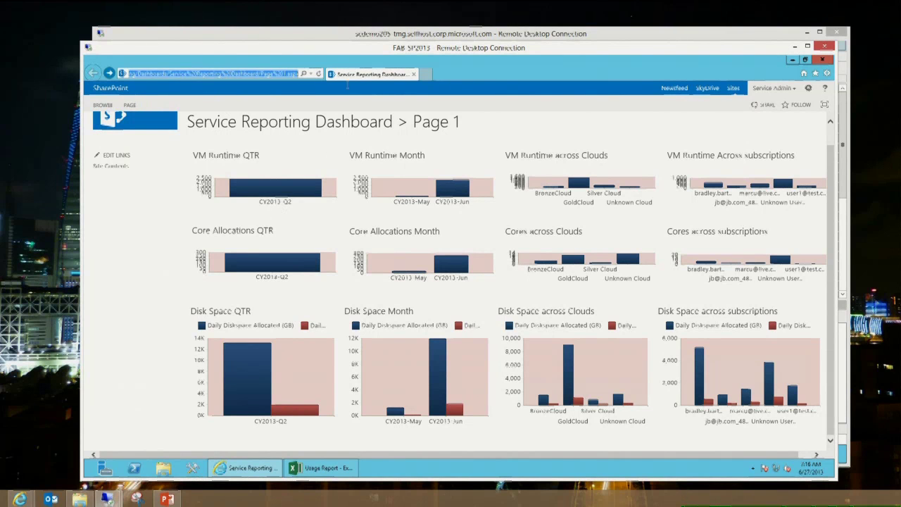
key(End)
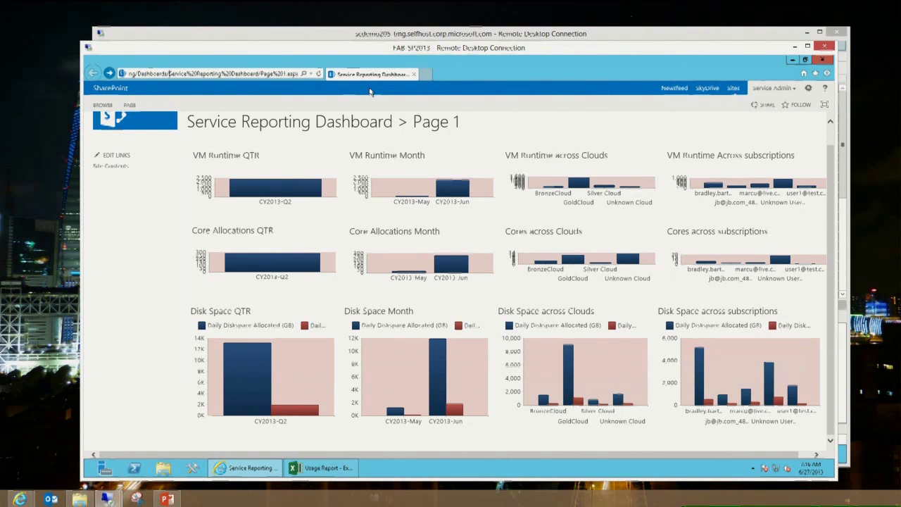
key(shift+End)
key(Delete)
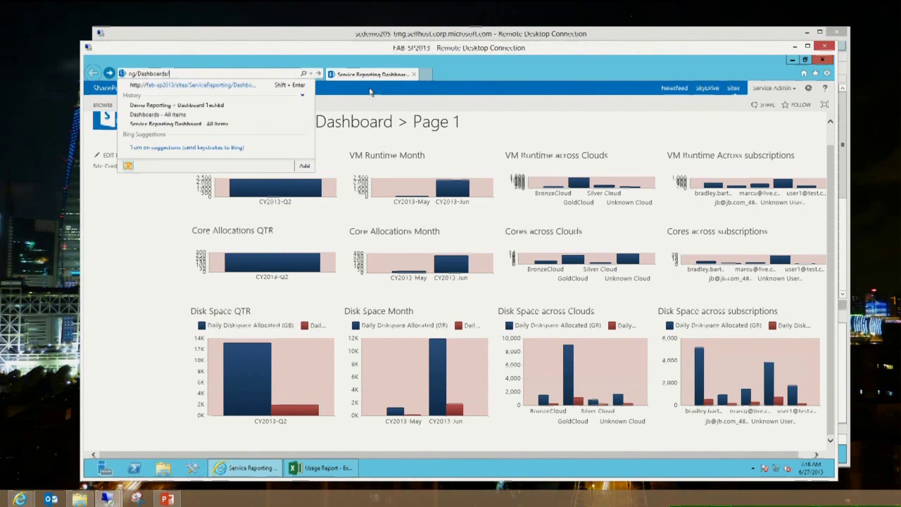
key(Return)
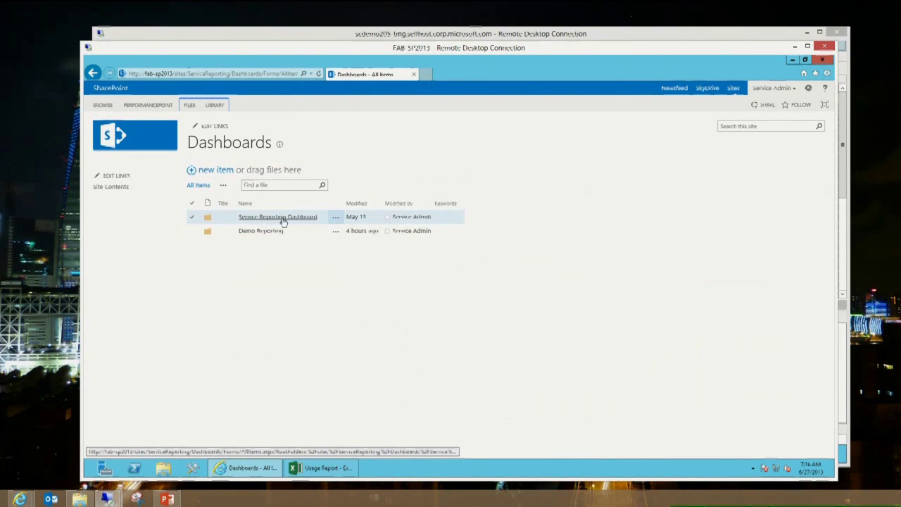
- Start Dashboard Designer from the PERFORMANCEPOINT ribbon and allow the download to open
click(155, 108)
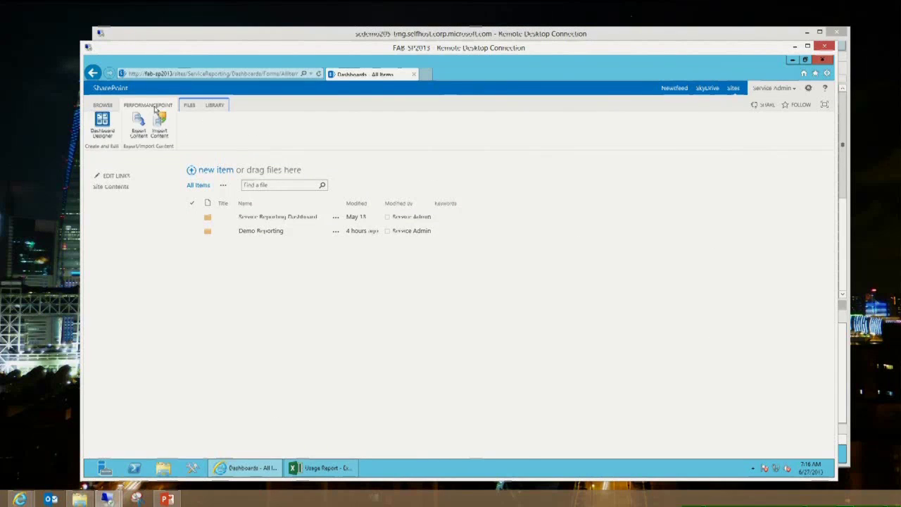
click(106, 129)
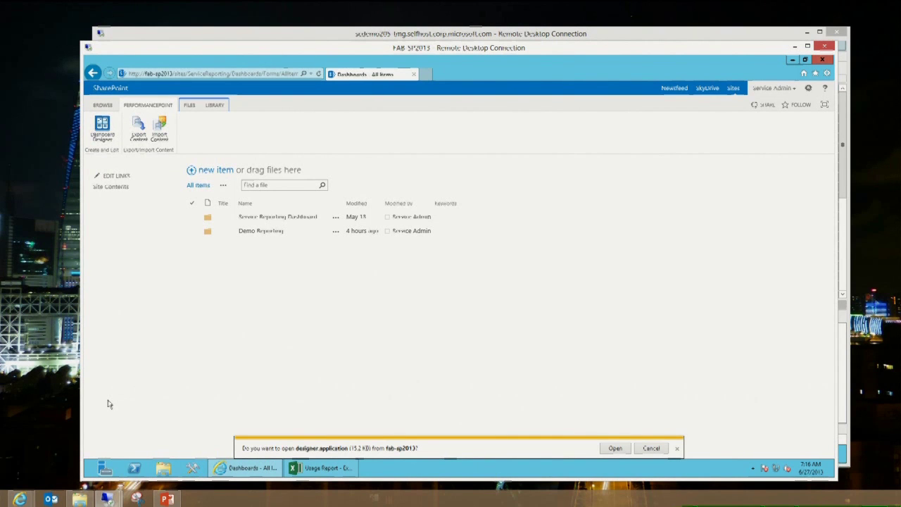
click(614, 448)
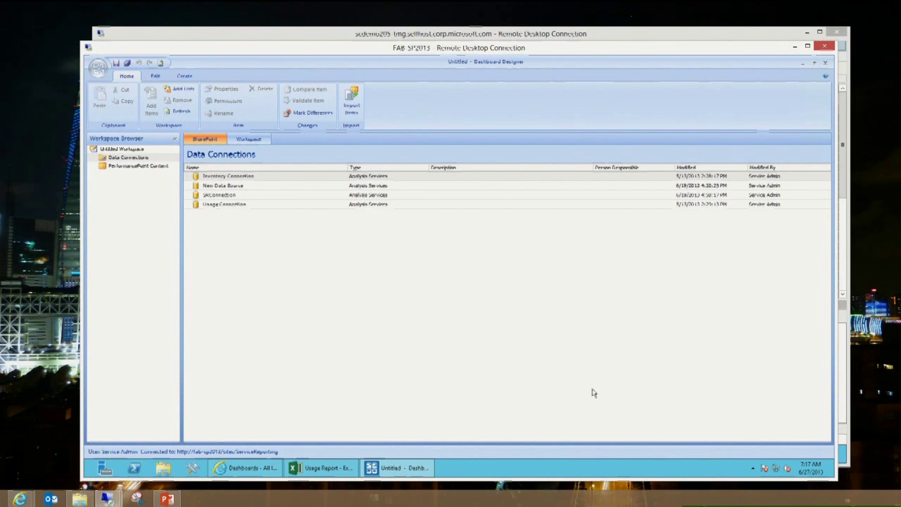
- Select PerformancePoint Content in the Workspace Browser to list its analytic charts and dashboards
click(150, 168)
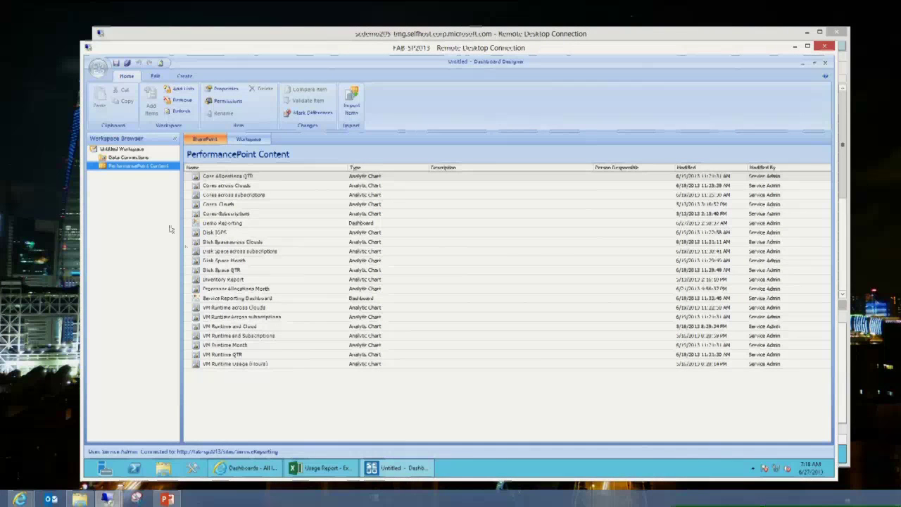
- Choose New > Dashboard from PerformancePoint Content's context menu
right_click(131, 171)
mouse_move(157, 178)
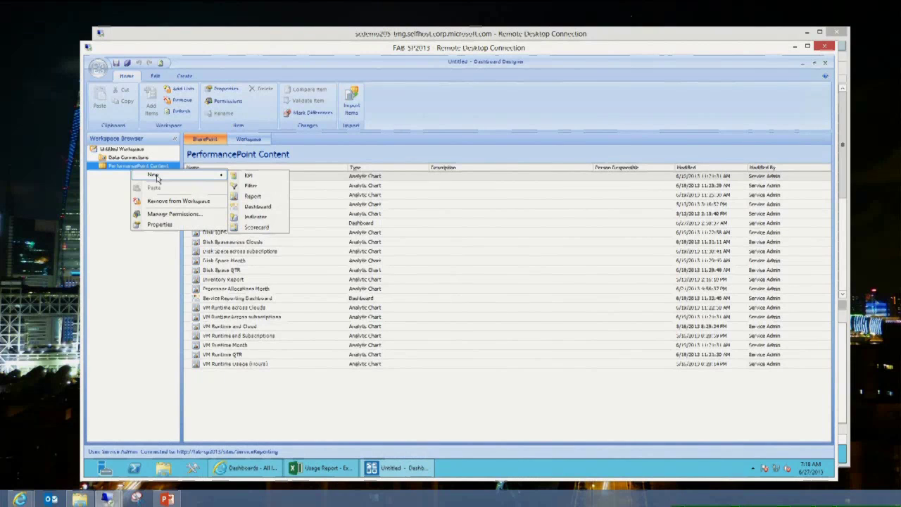
click(260, 207)
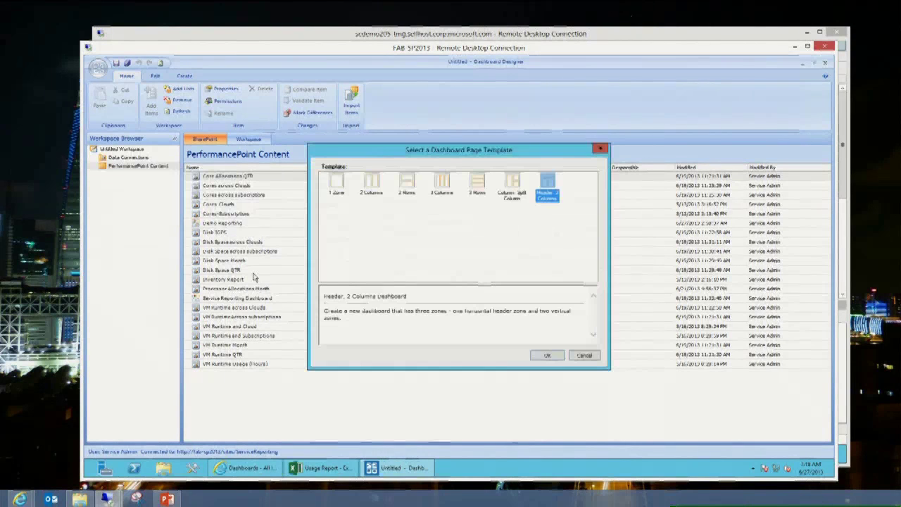
- Pick the 3 Rows page template and confirm it
click(477, 186)
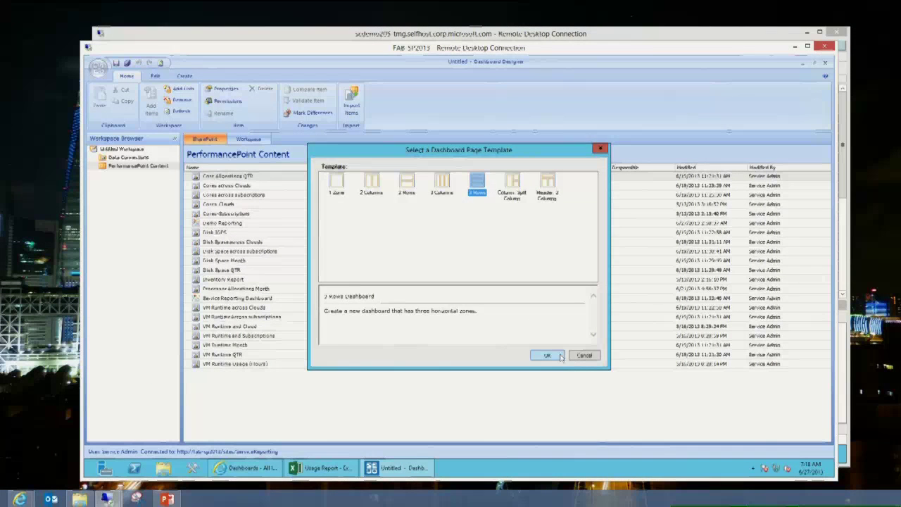
click(548, 355)
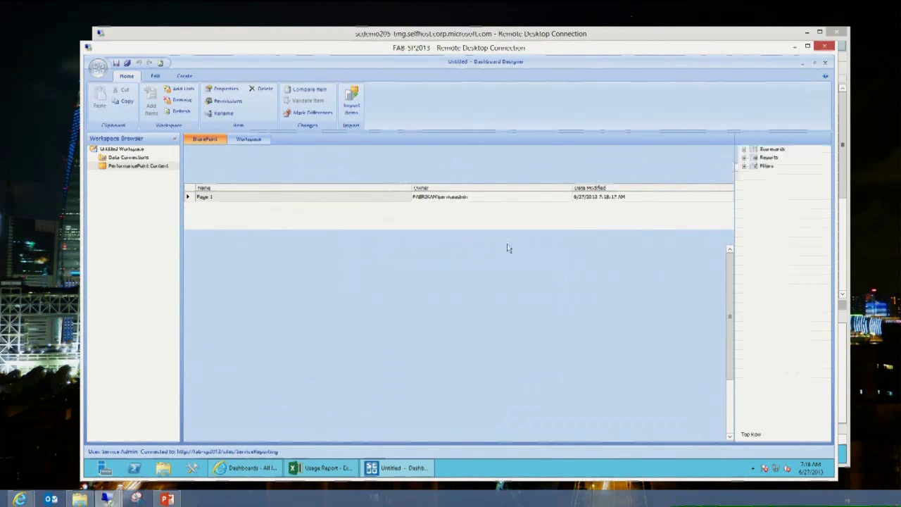
- Rename the new dashboard's Page 1 in the Pages grid to 'TestEd'
click(367, 198)
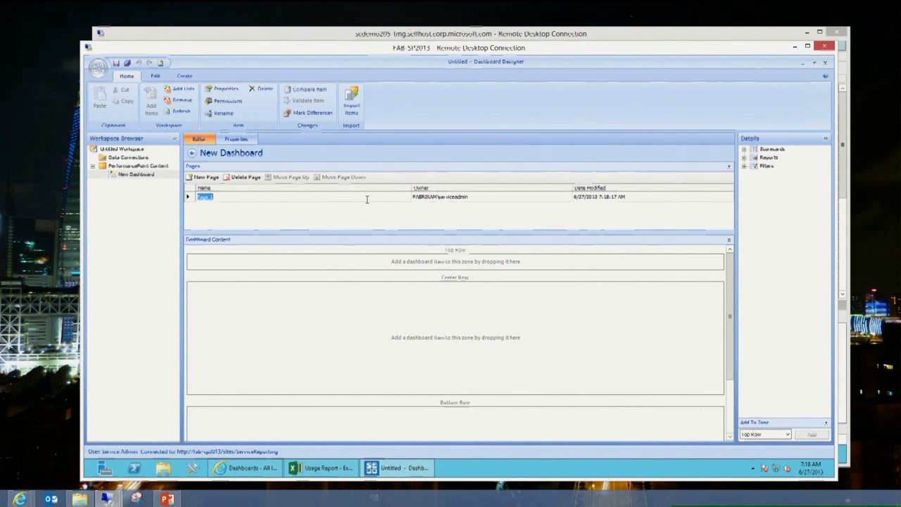
text(TestBI)
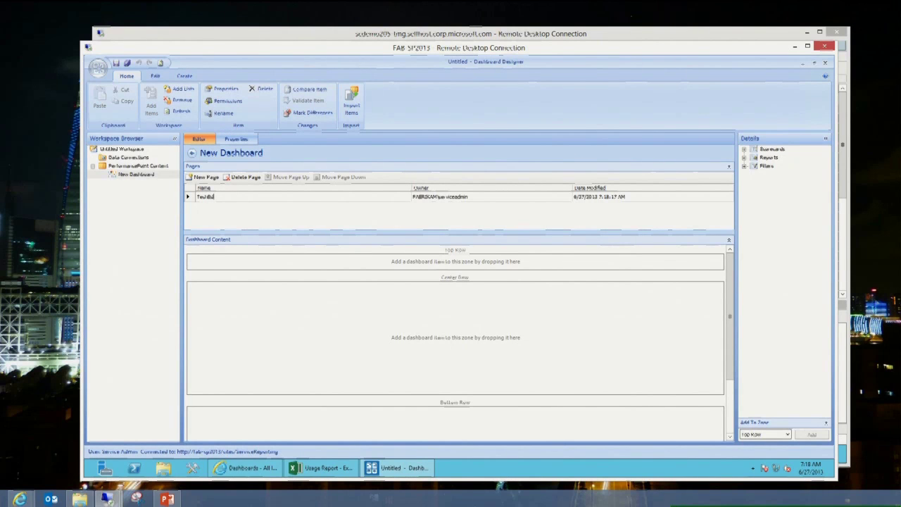
click(433, 303)
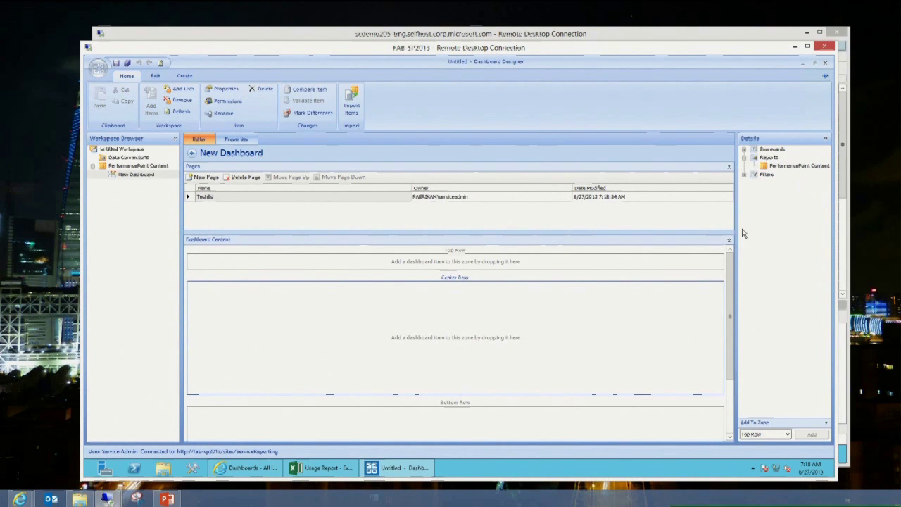
- Expand the Scorecards list in the Details pane and select the Top Row zone
click(782, 167)
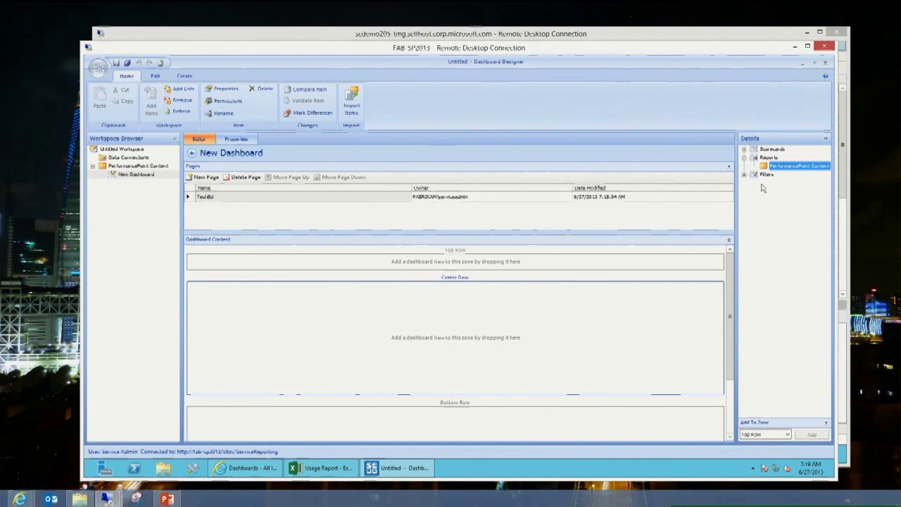
click(744, 151)
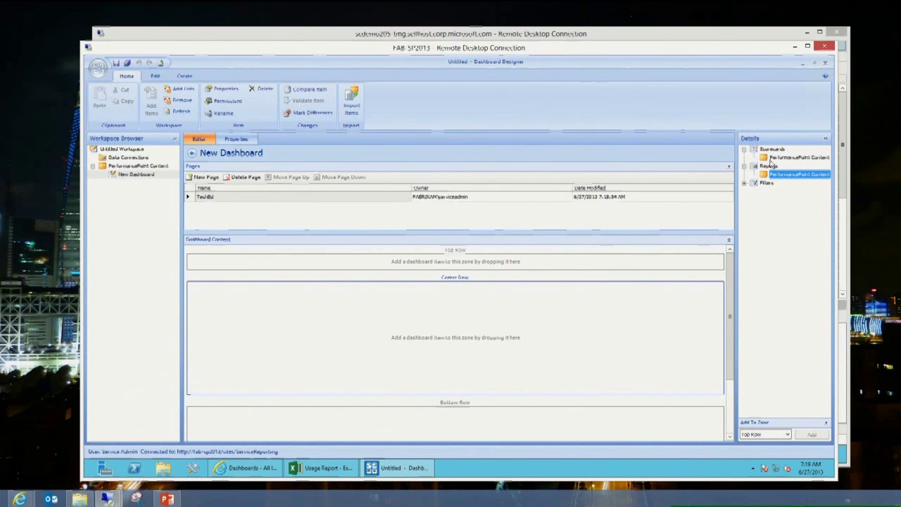
click(778, 158)
click(300, 265)
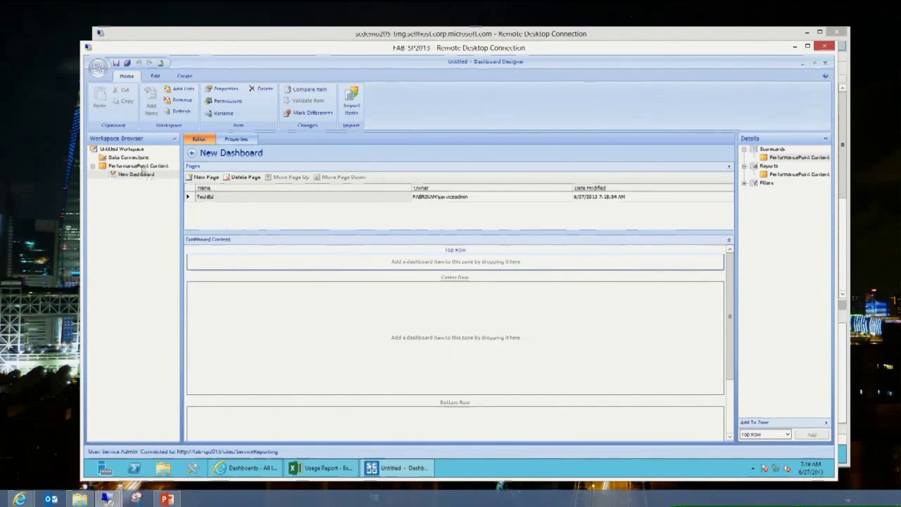
- Browse the Filters list, then show all PerformancePoint Content items, now including New Dashboard
click(121, 175)
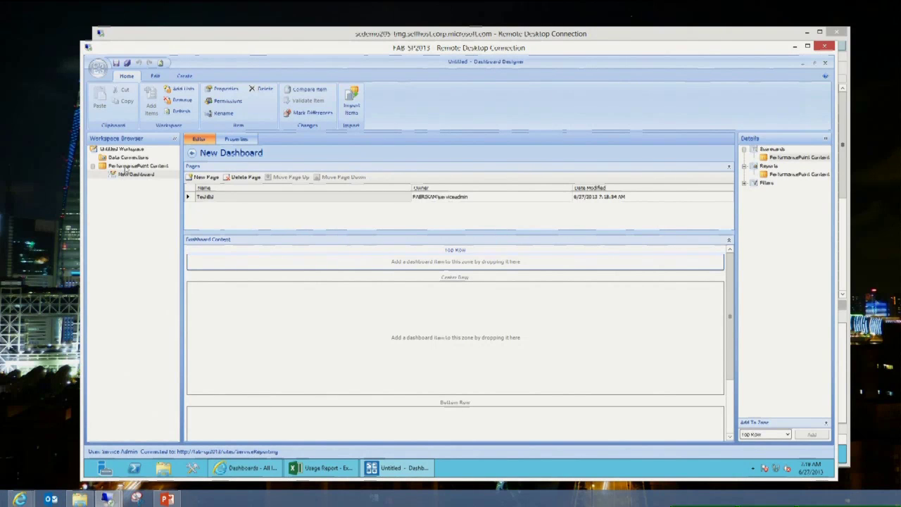
click(774, 175)
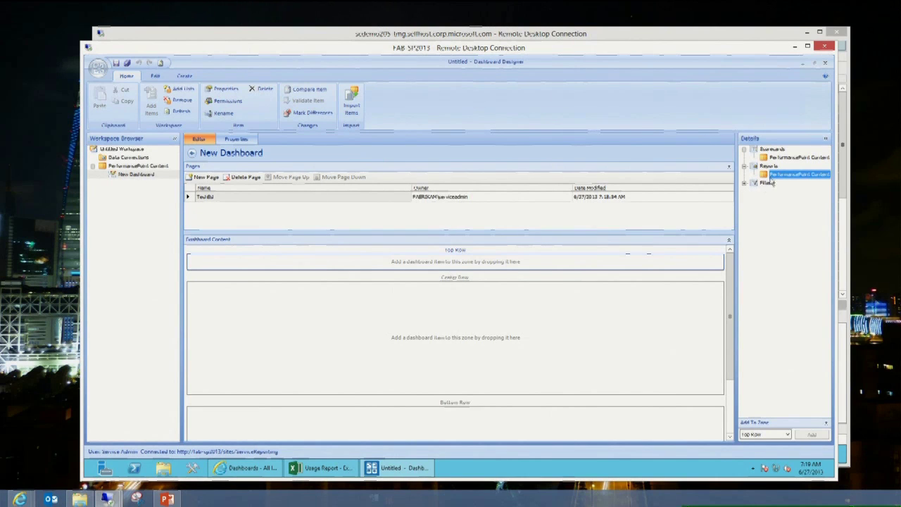
click(745, 184)
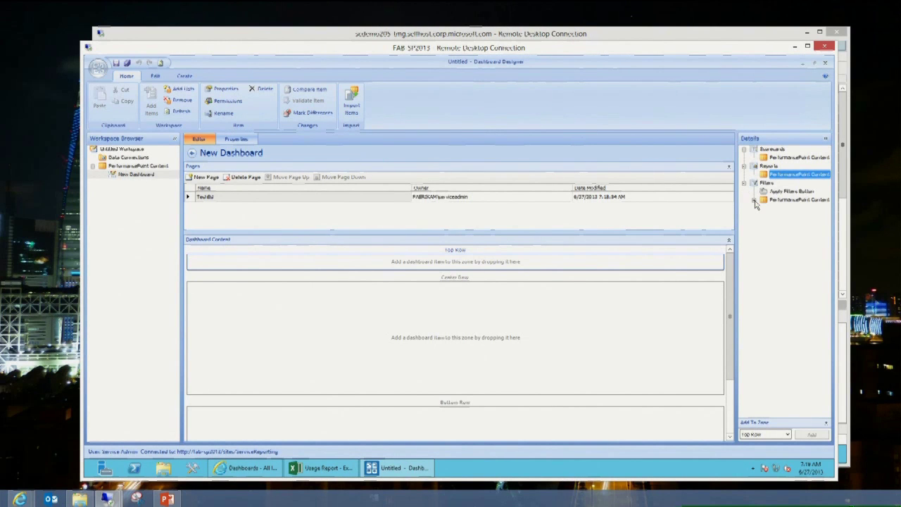
click(779, 192)
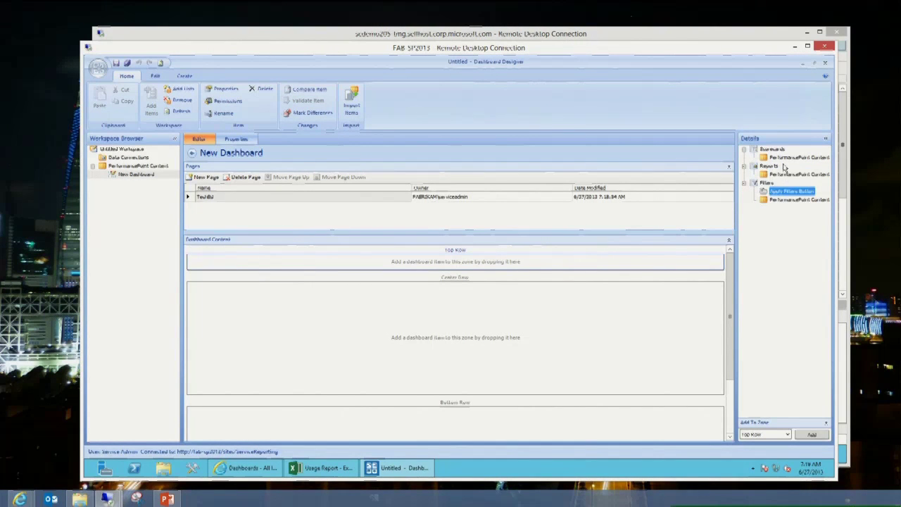
click(778, 178)
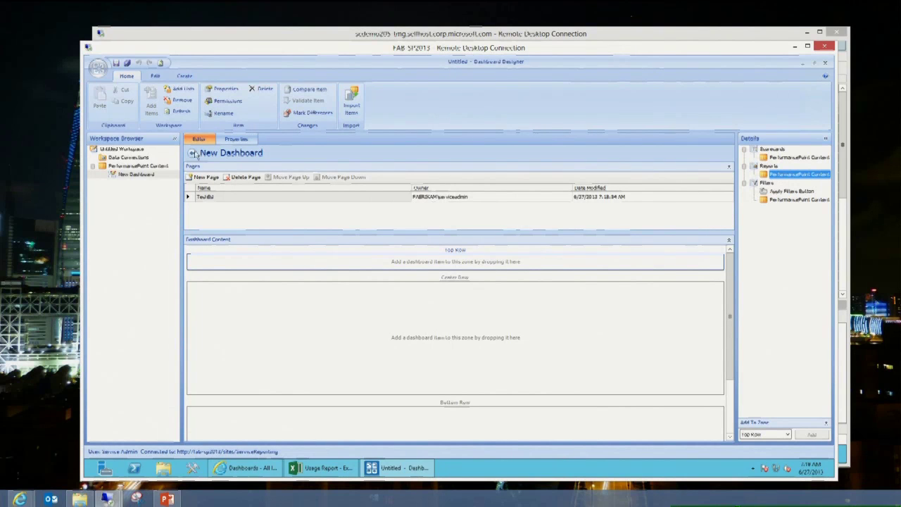
click(131, 167)
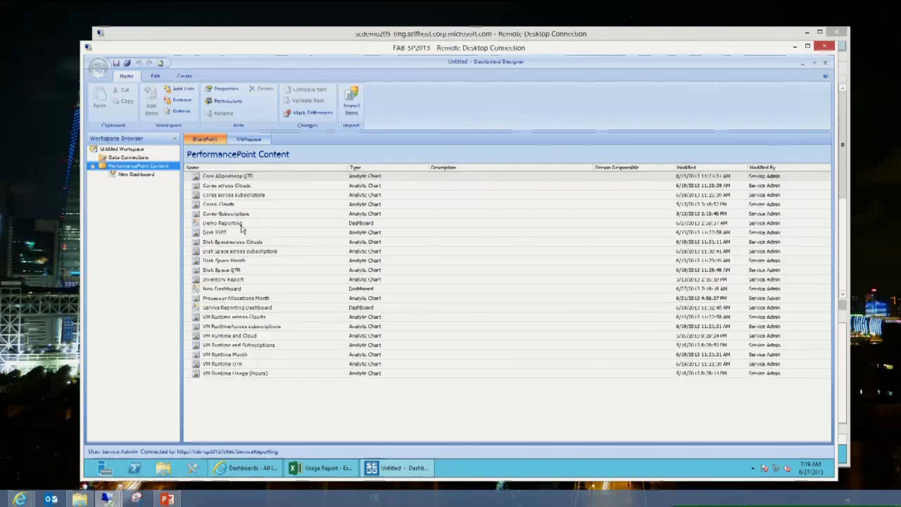
- Open the Demo Reporting dashboard and expand its Reports list of analytic charts
click(243, 224)
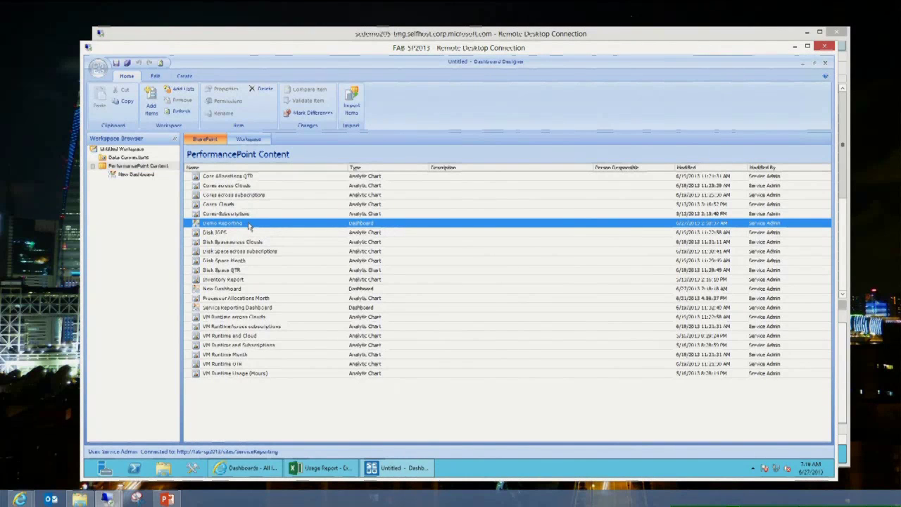
double_click(248, 225)
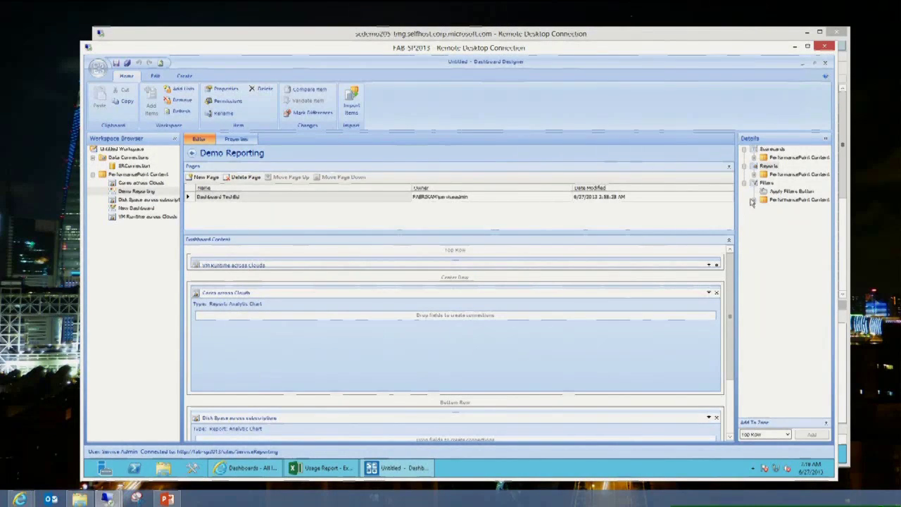
click(765, 175)
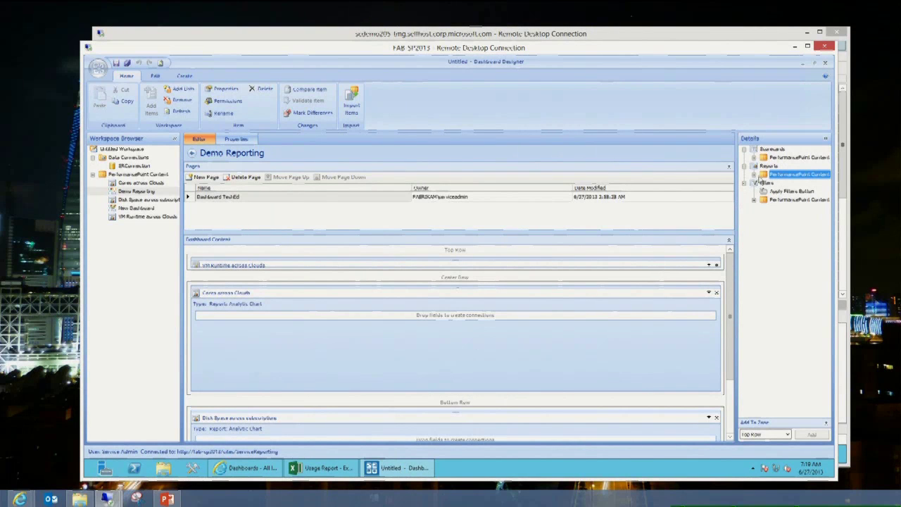
click(754, 174)
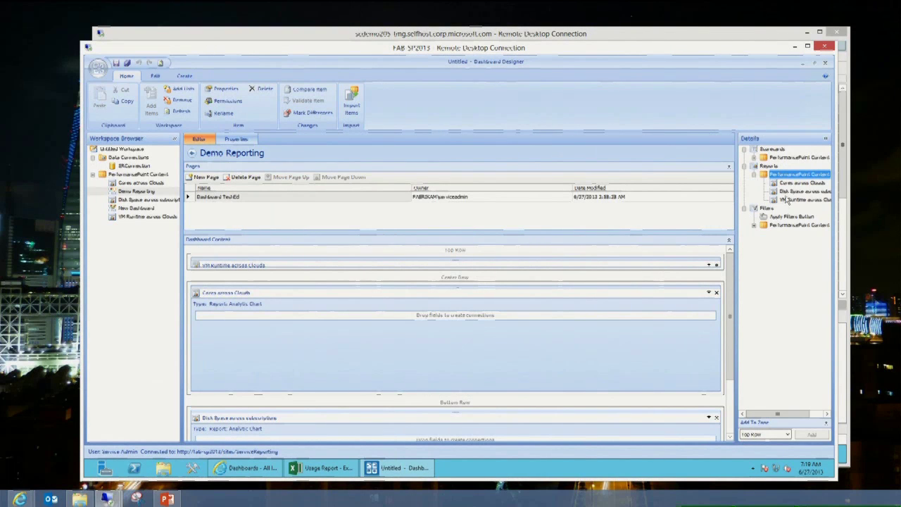
click(784, 190)
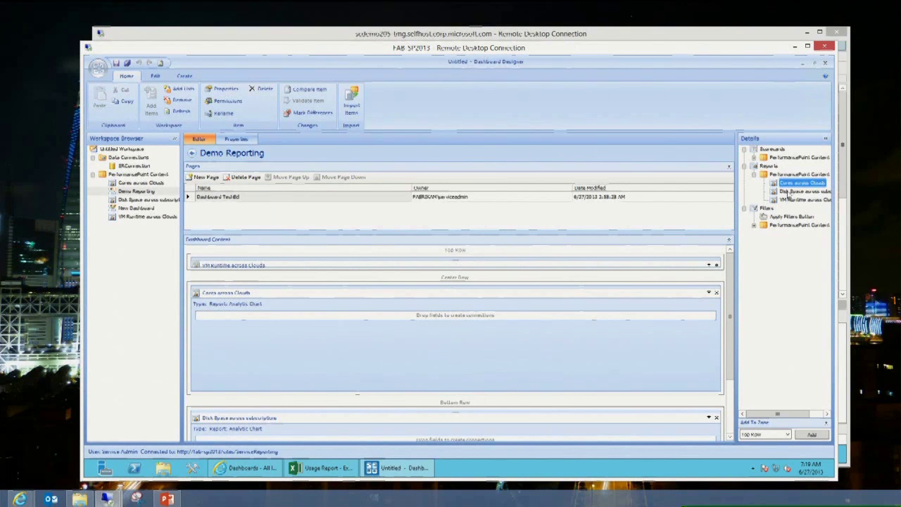
click(789, 200)
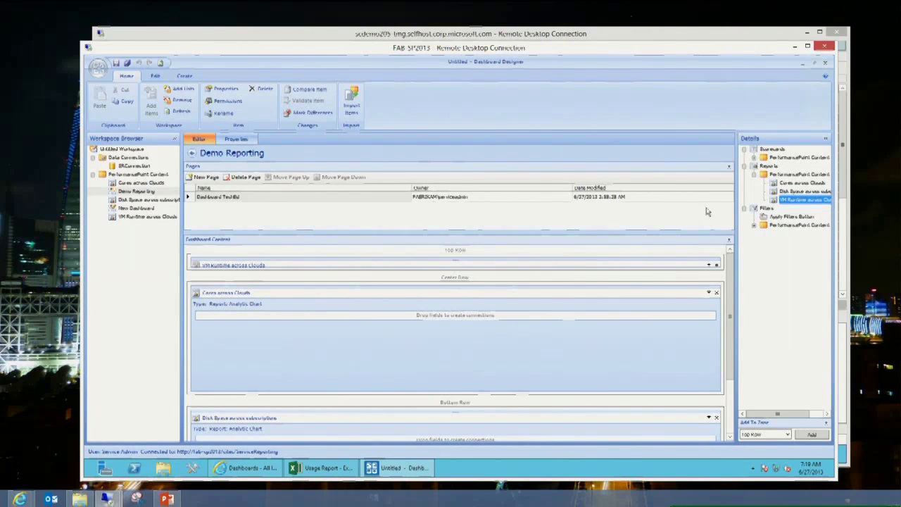
click(803, 183)
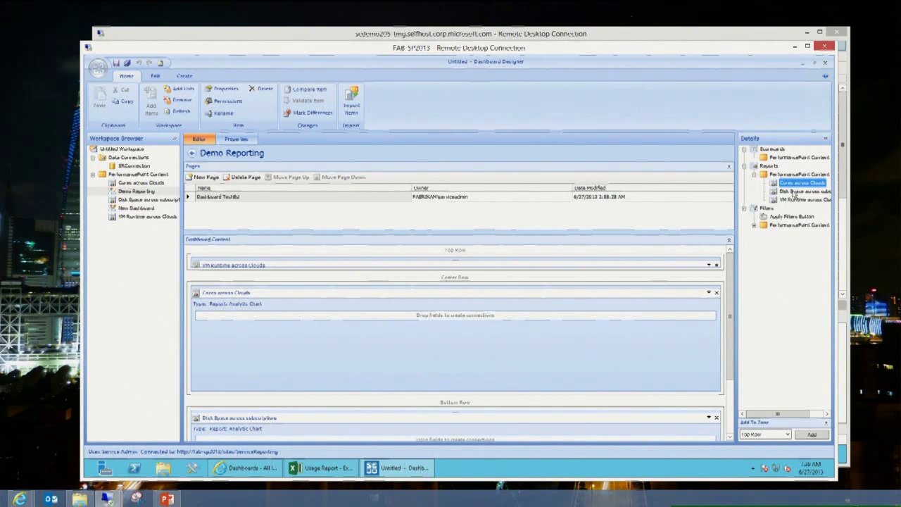
- Remove the existing VM Runtime across Clouds and Disk Space items from the page layout
click(492, 211)
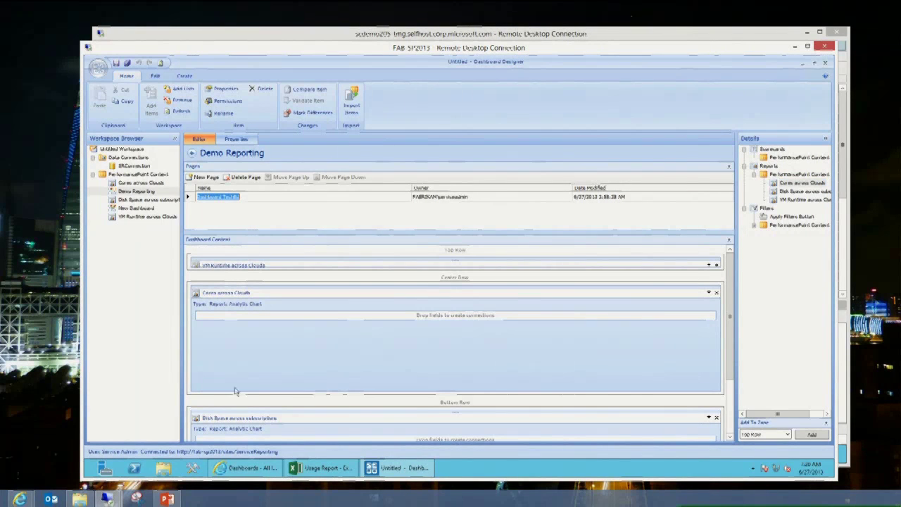
click(347, 268)
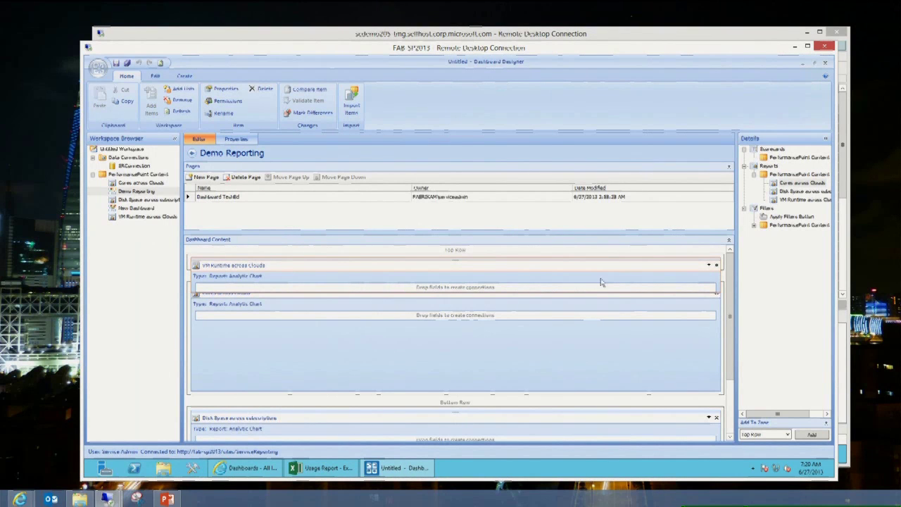
click(623, 322)
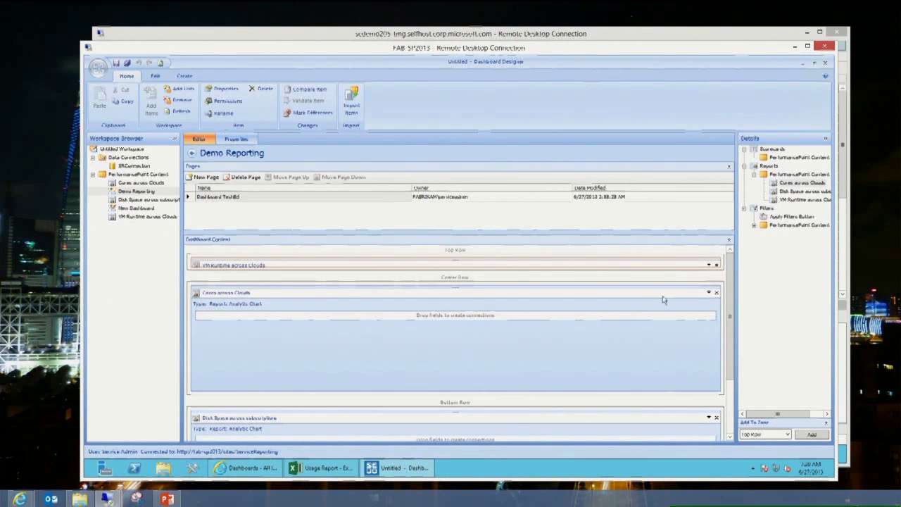
click(717, 265)
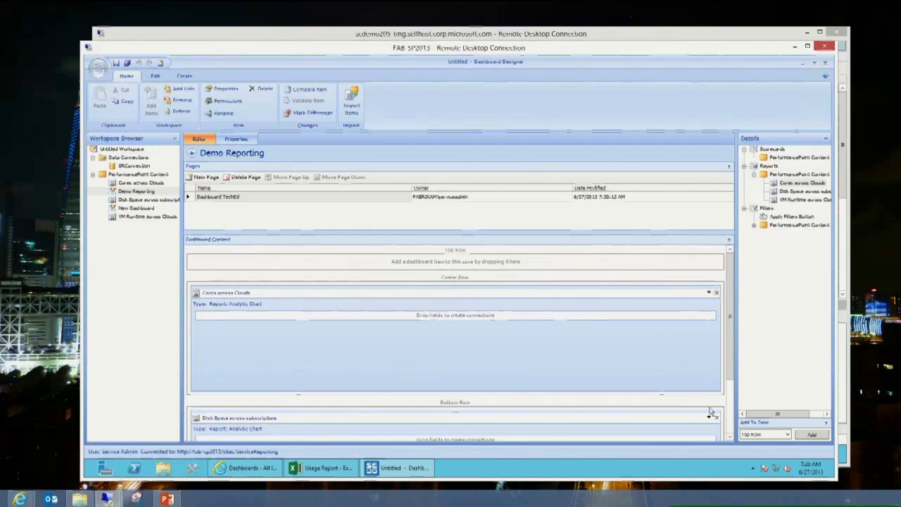
click(716, 419)
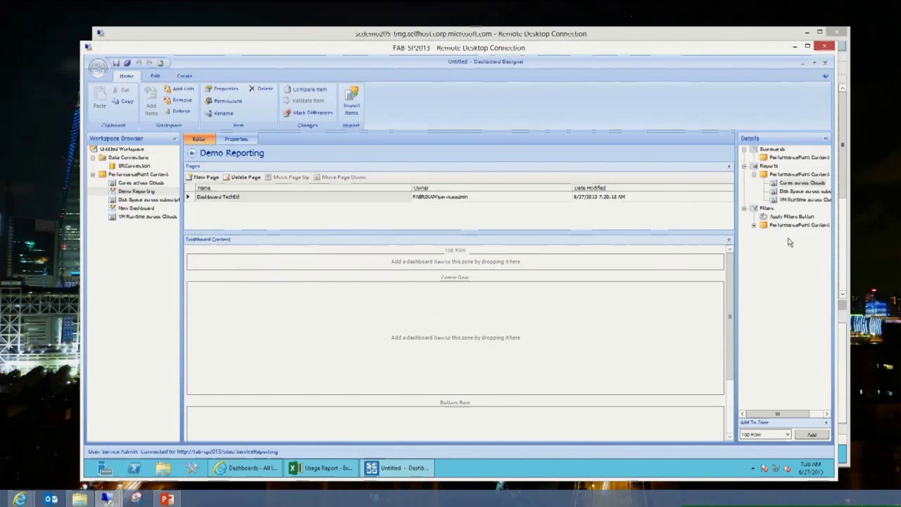
- Place Disk Space across subscriptions in the Center Row zone
click(787, 184)
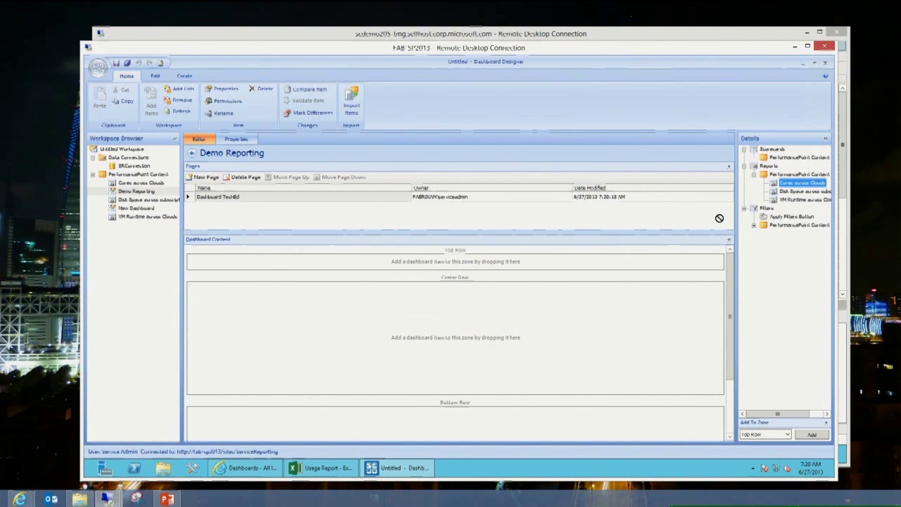
click(328, 429)
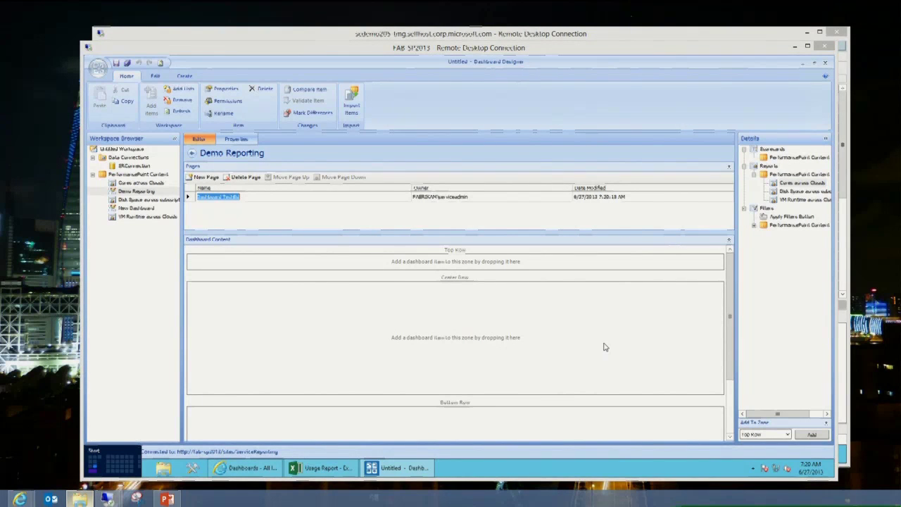
drag(803, 191, 812, 187)
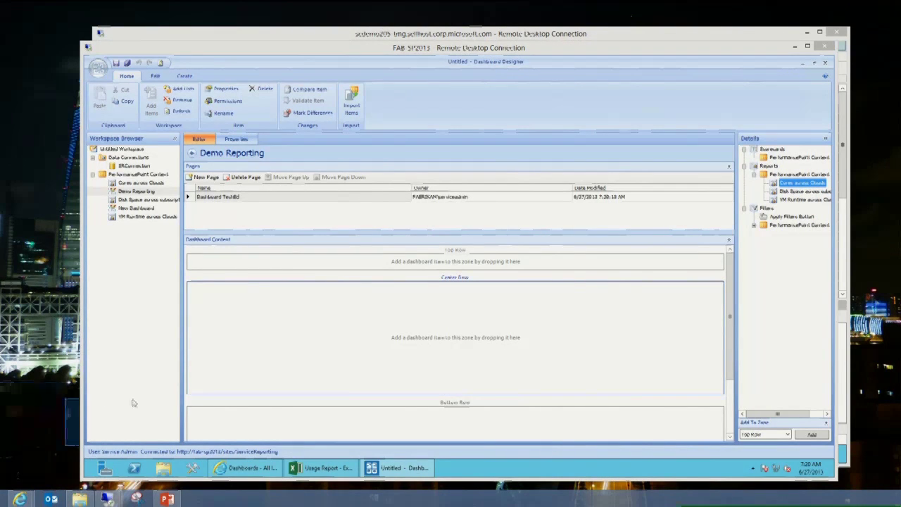
drag(784, 191, 463, 363)
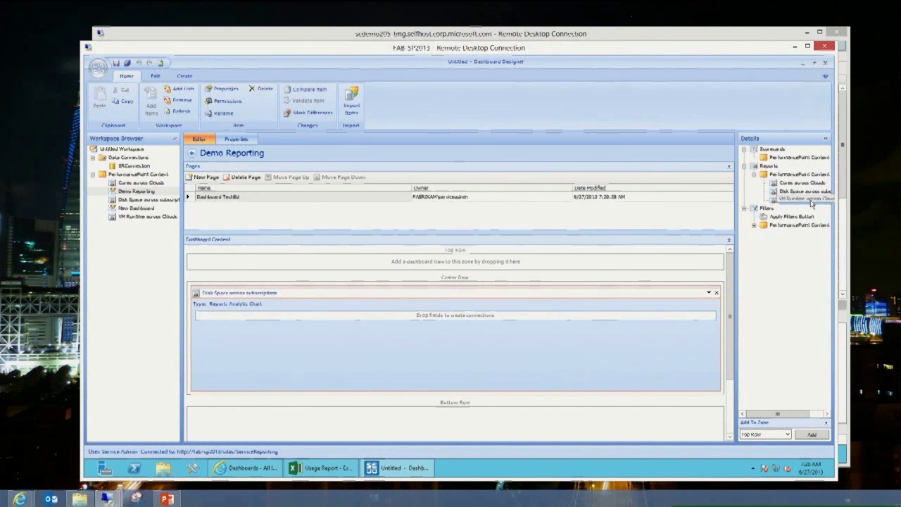
- Drag VM Runtime across Clouds into the Top Row and another Disk Space chart into the Center Row
click(785, 200)
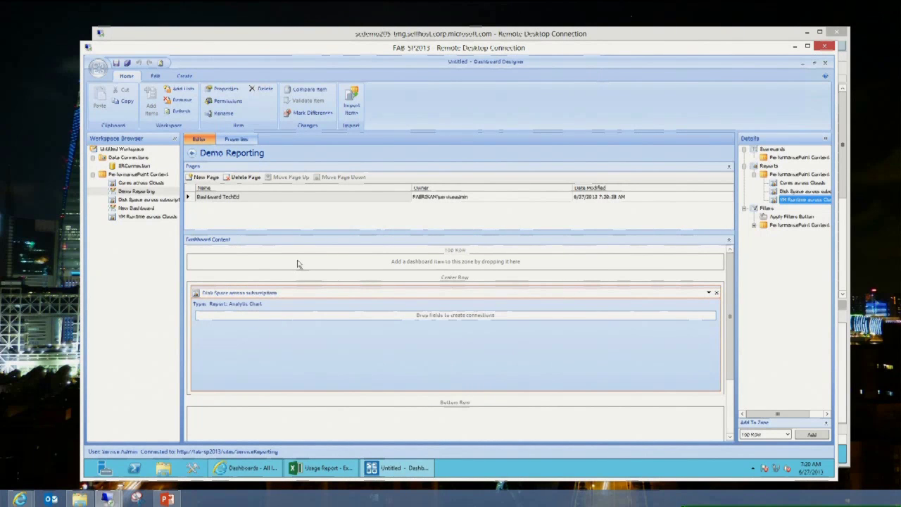
drag(785, 200, 623, 261)
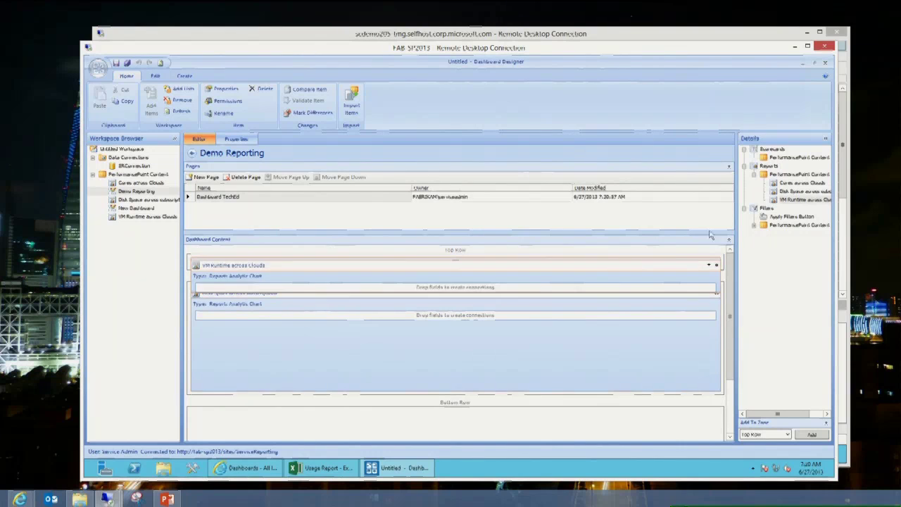
drag(788, 195, 538, 310)
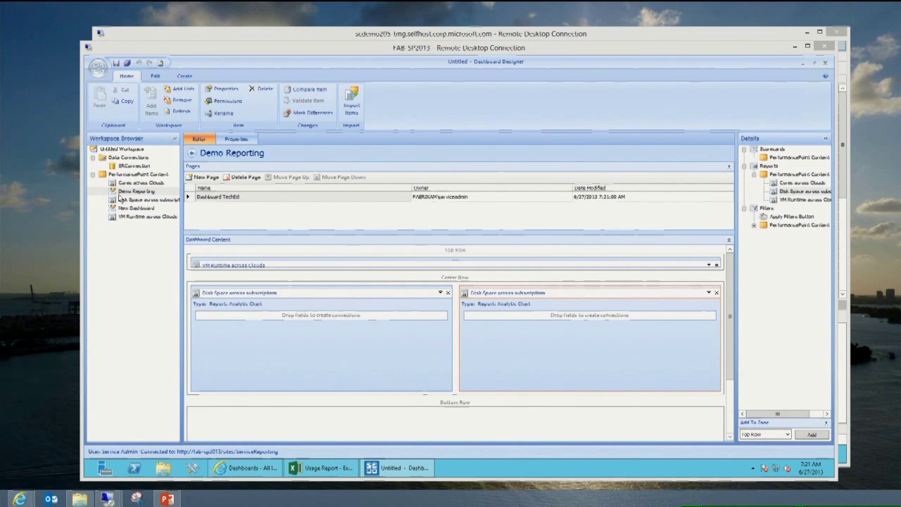
- Select Demo Reporting in the Workspace Browser, cancelling the accidental rename
click(130, 191)
click(130, 191)
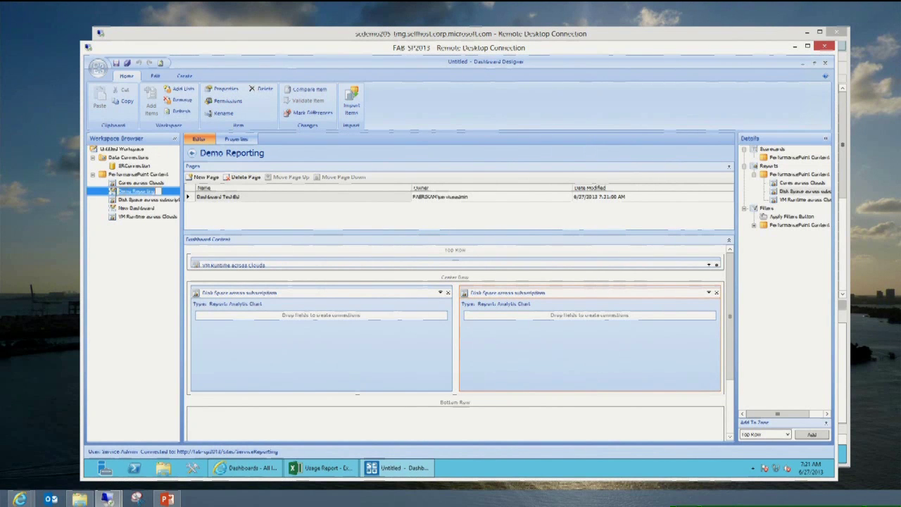
key(Return)
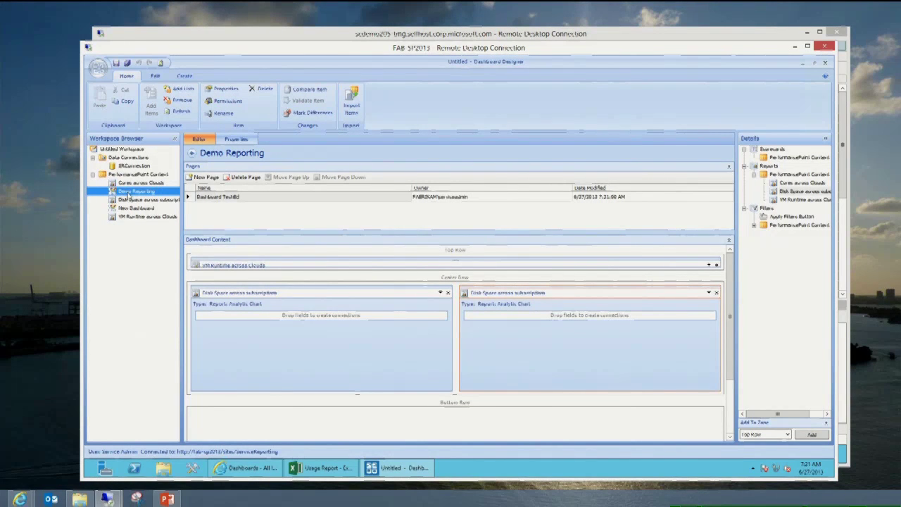
- Deploy Demo Reporting to SharePoint and return to the browser's Dashboards library
right_click(129, 196)
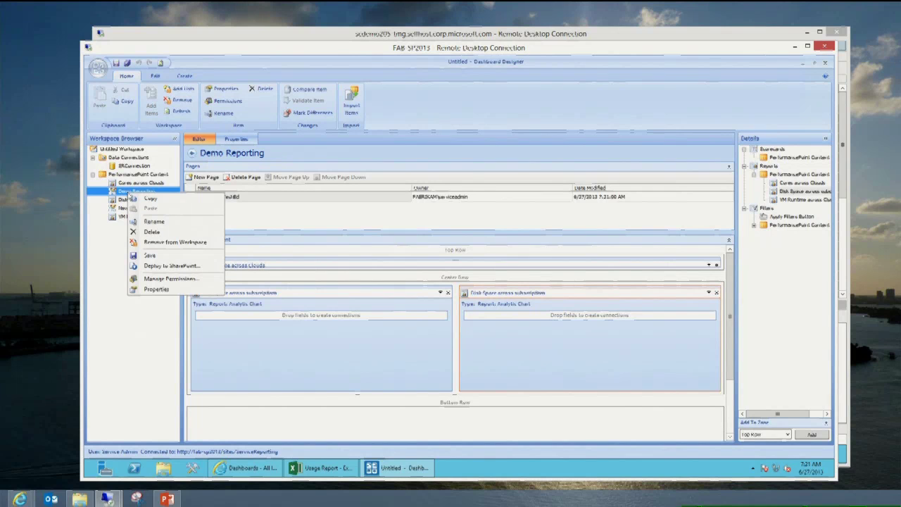
click(148, 265)
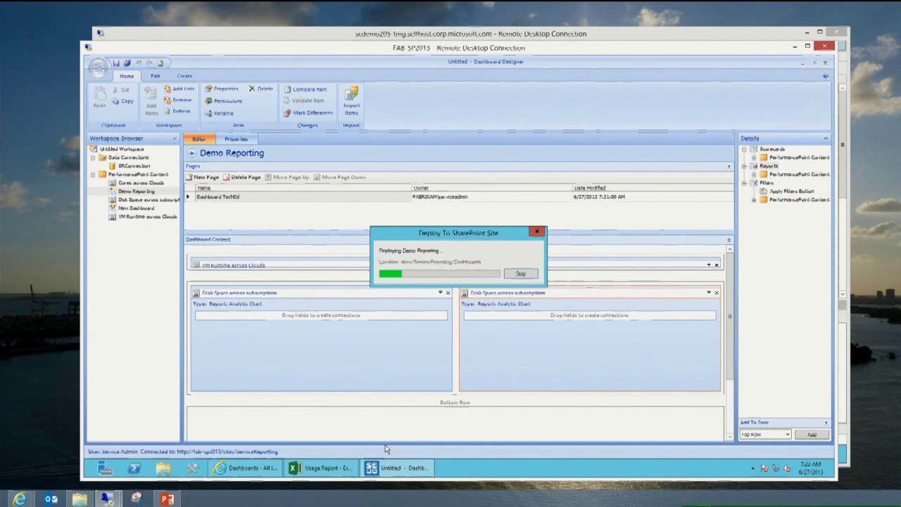
mouse_move(430, 463)
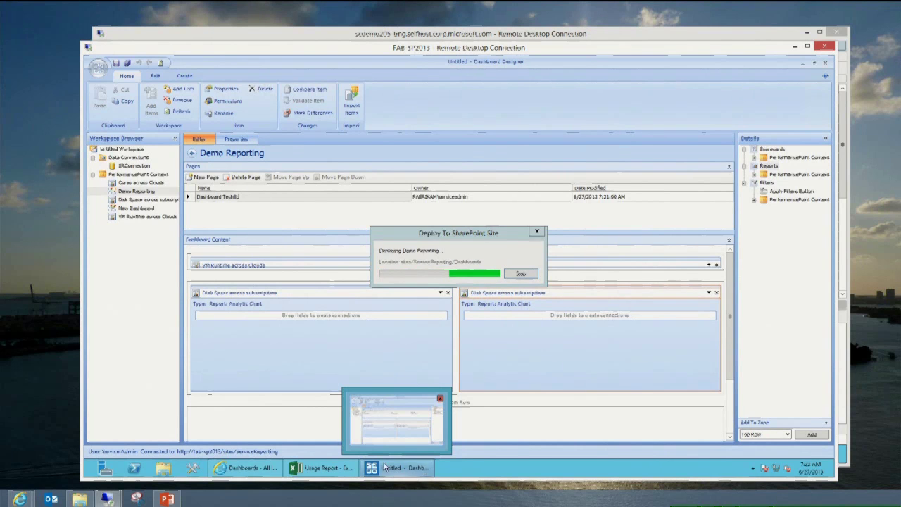
click(273, 469)
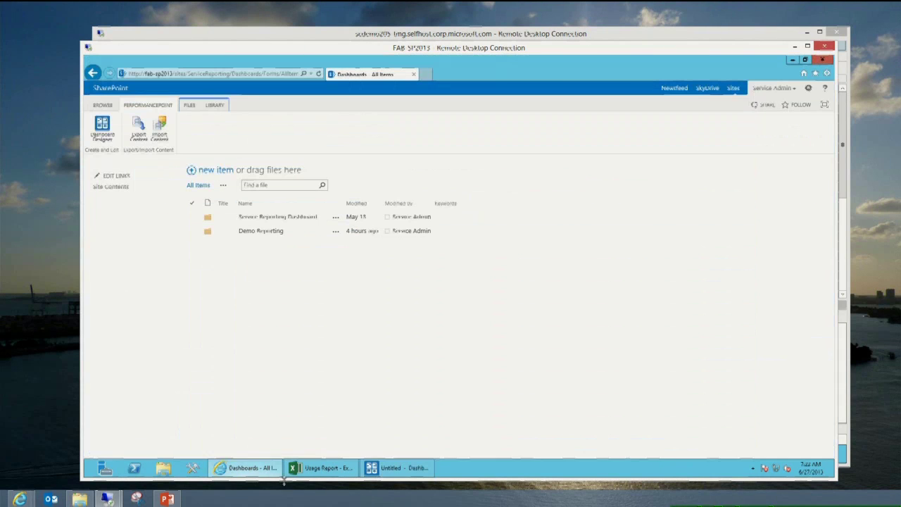
- Open Demo Reporting from the Service Reporting Dashboard folder and enlarge its new browser window
click(274, 218)
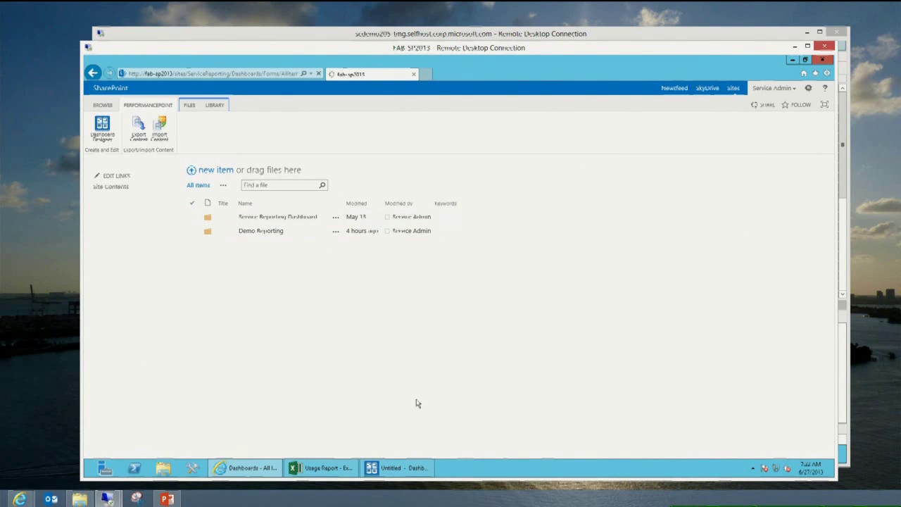
click(242, 219)
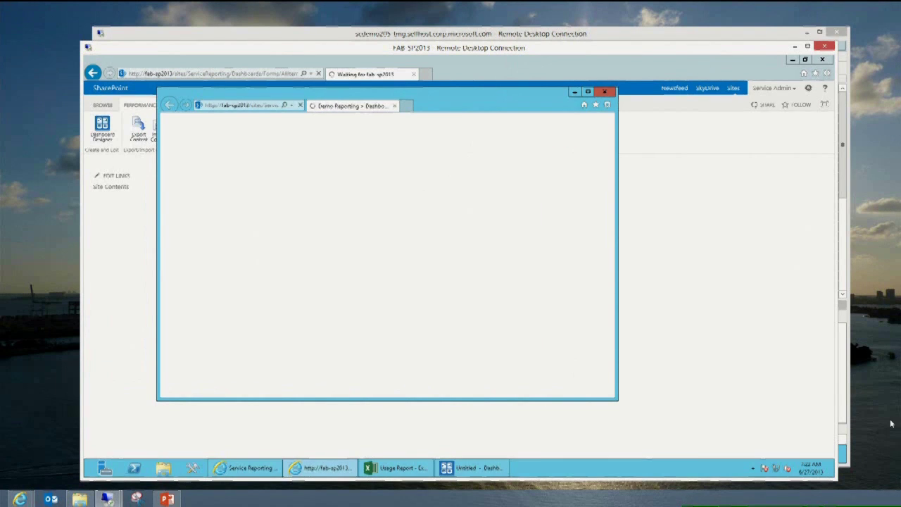
drag(617, 399, 834, 461)
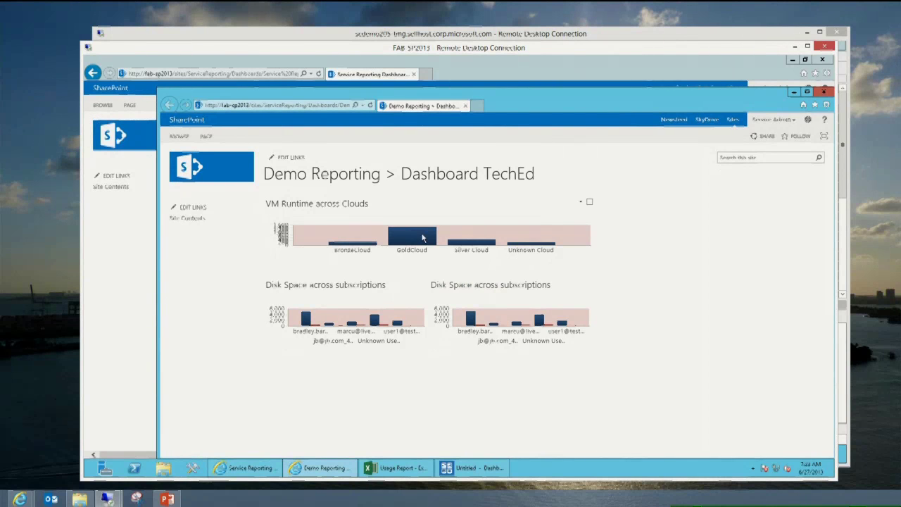
- Drill the GoldCloud bar of VM Runtime across Clouds down to Virtual Machine
mouse_move(420, 240)
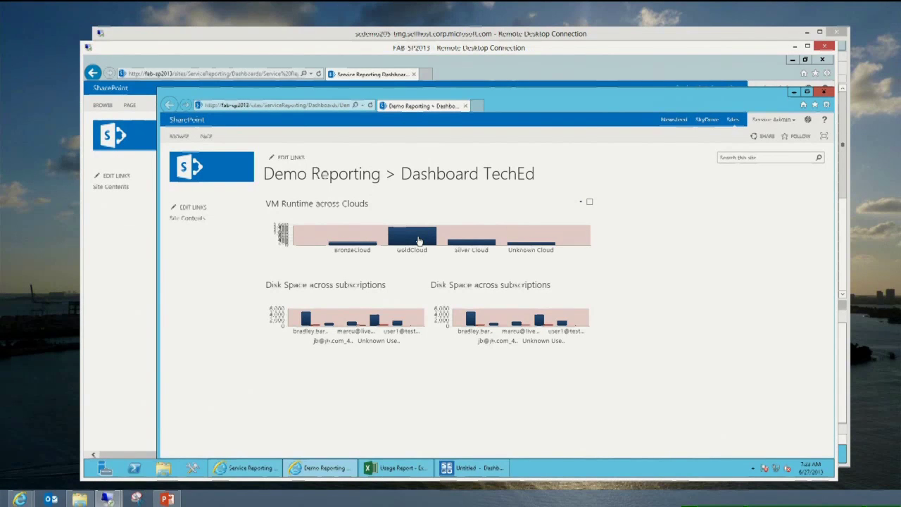
right_click(419, 241)
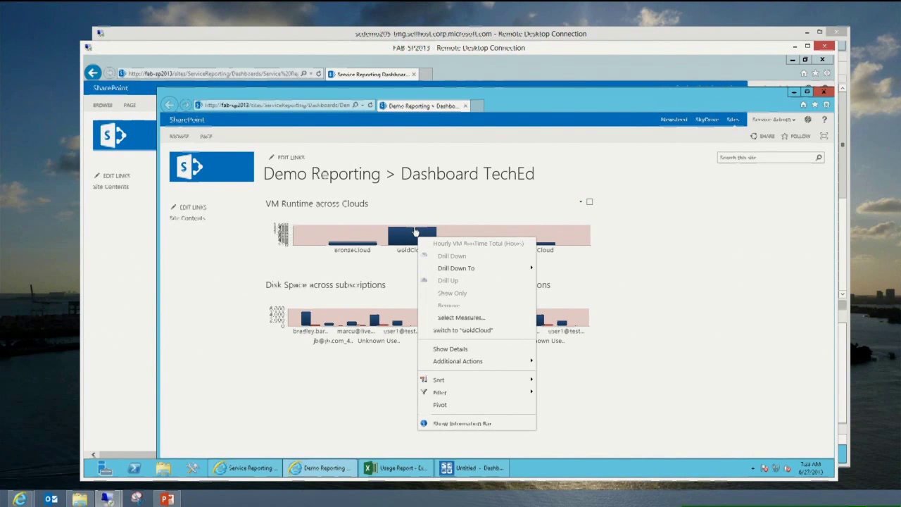
mouse_move(451, 272)
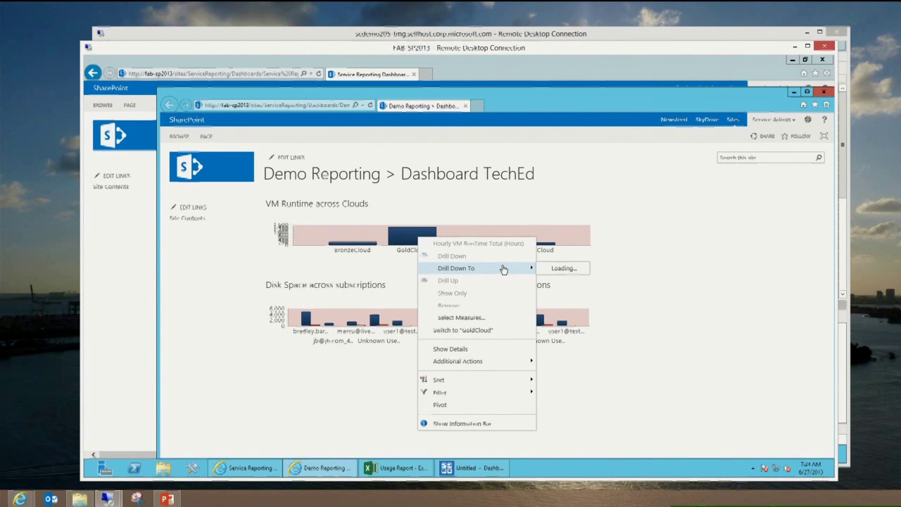
click(399, 270)
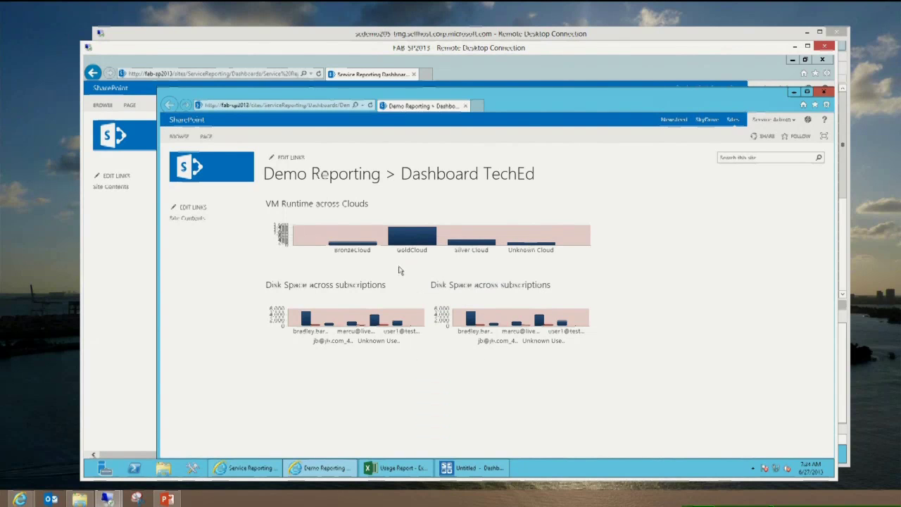
right_click(428, 235)
mouse_move(478, 268)
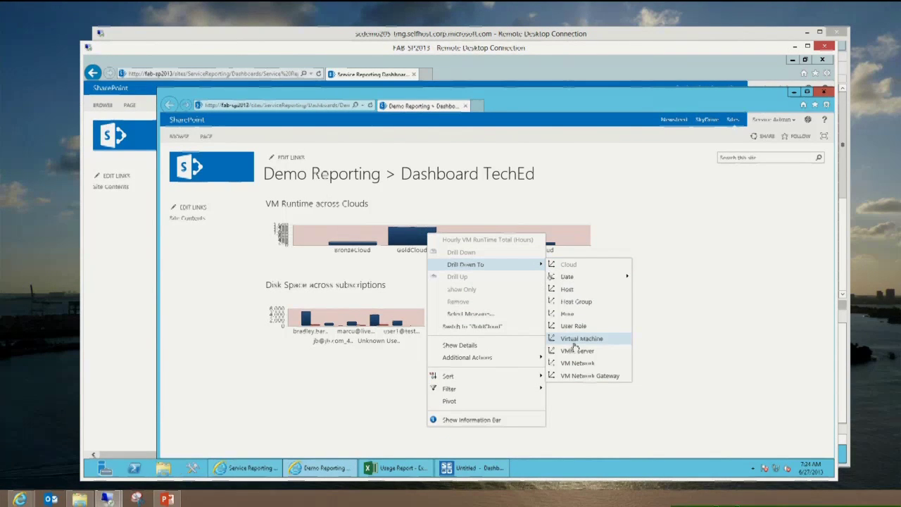
click(575, 344)
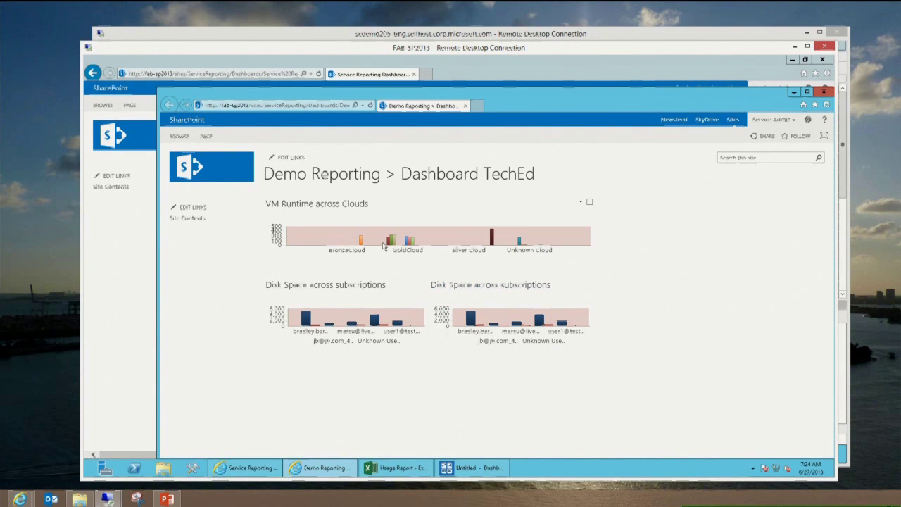
- Open VM Runtime across Clouds on its own page and bring up the Silver Cloud bar's chart options
click(354, 206)
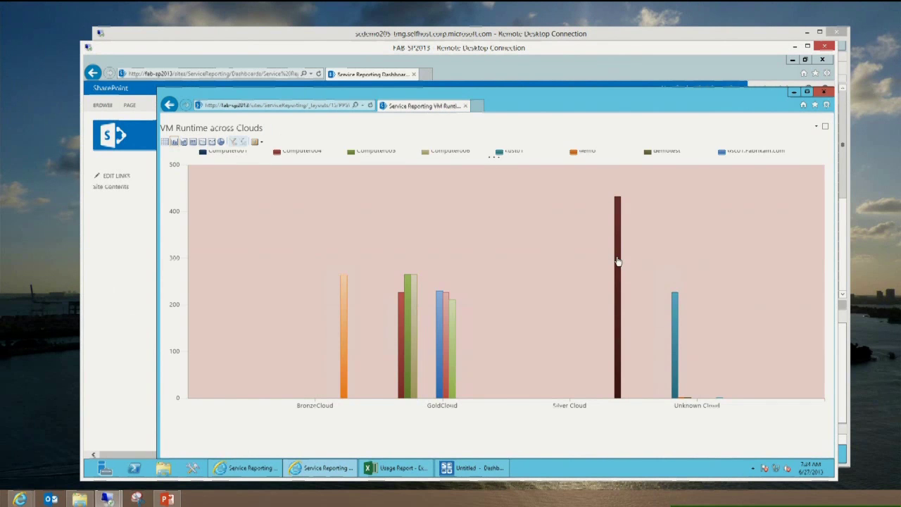
mouse_move(618, 262)
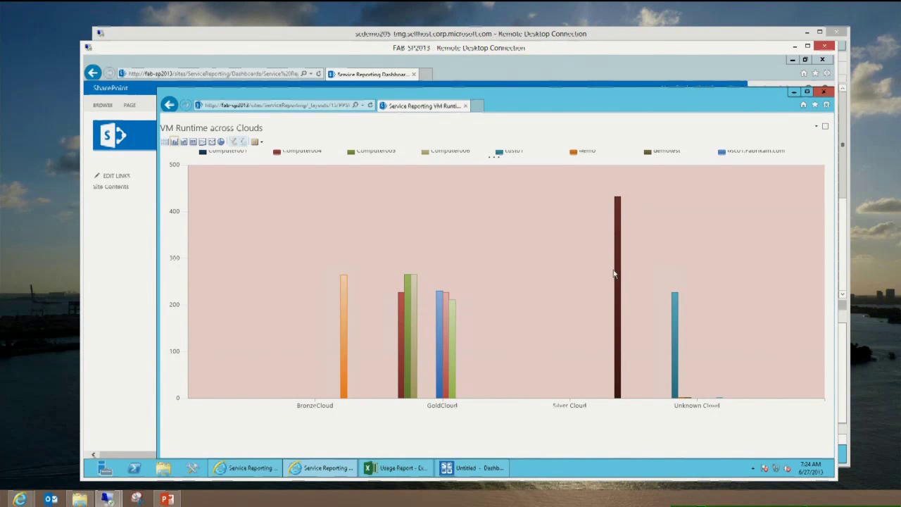
right_click(614, 274)
right_click(619, 269)
mouse_move(649, 298)
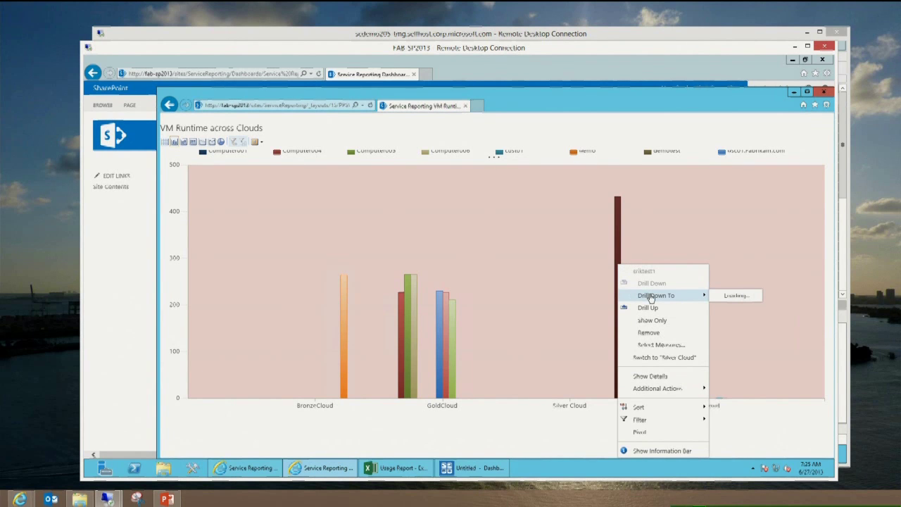